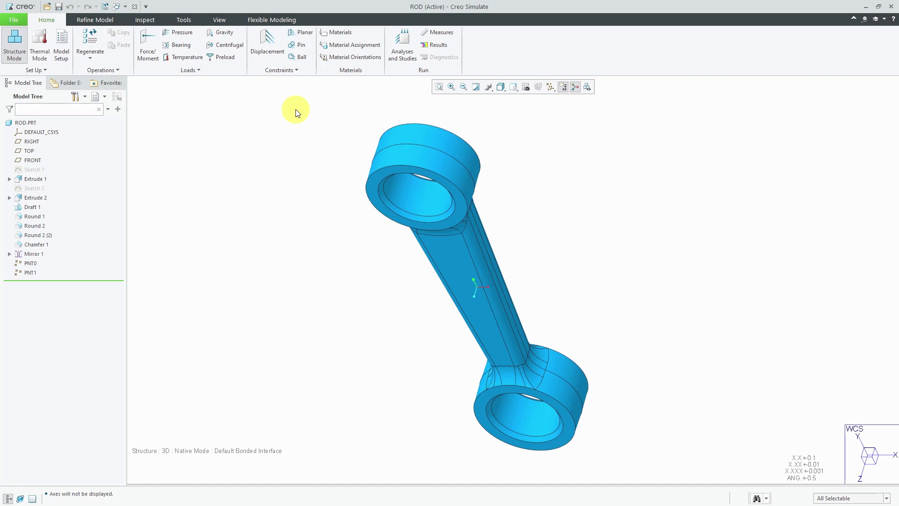
Fix all translations of the two lower big-end bore surfaces as Constraint1.
click(273, 57)
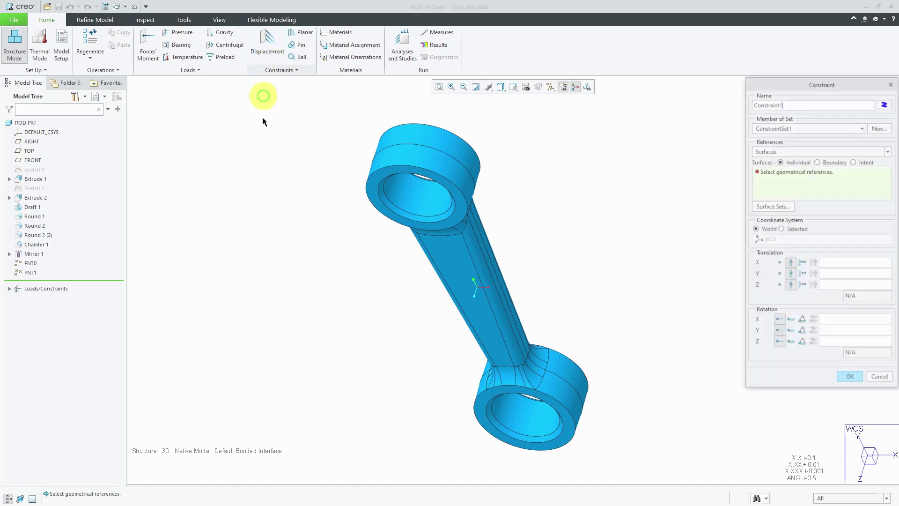
click(520, 411)
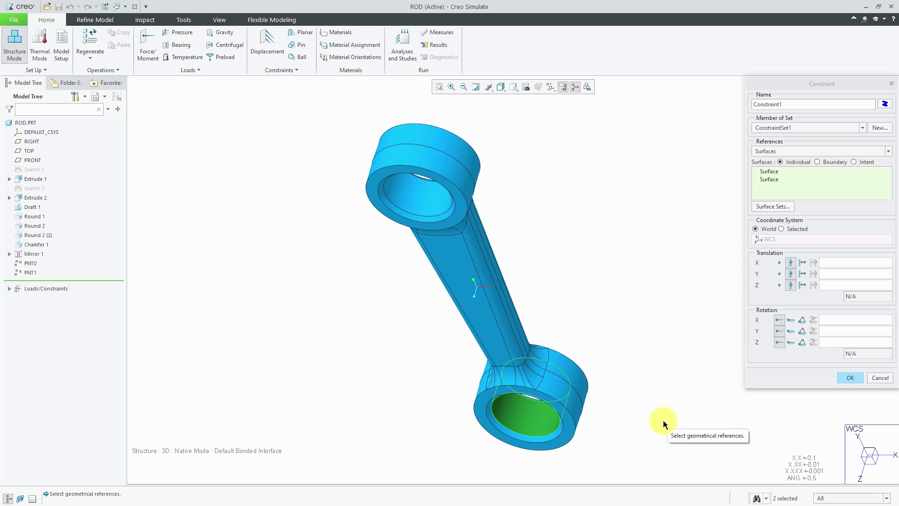
click(850, 379)
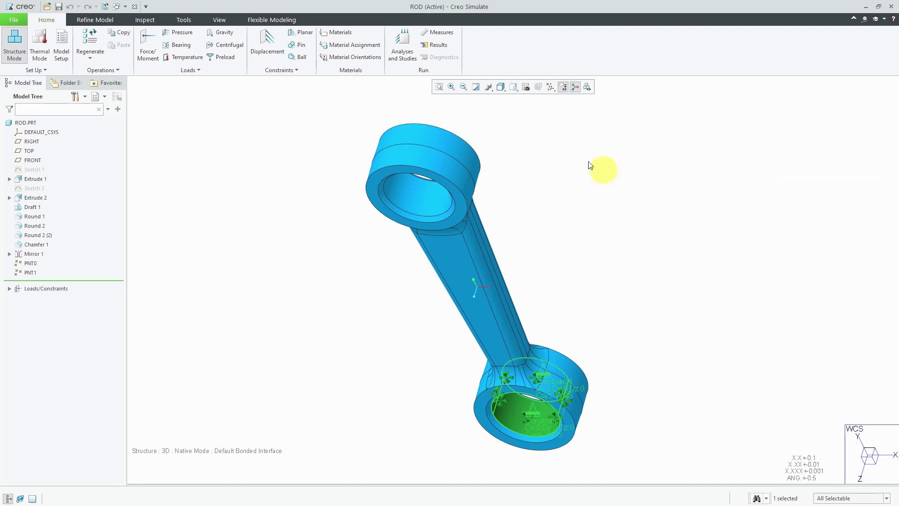
Apply Load1 to the upper bore surfaces with X 100, Y 200, in lbf.
click(153, 45)
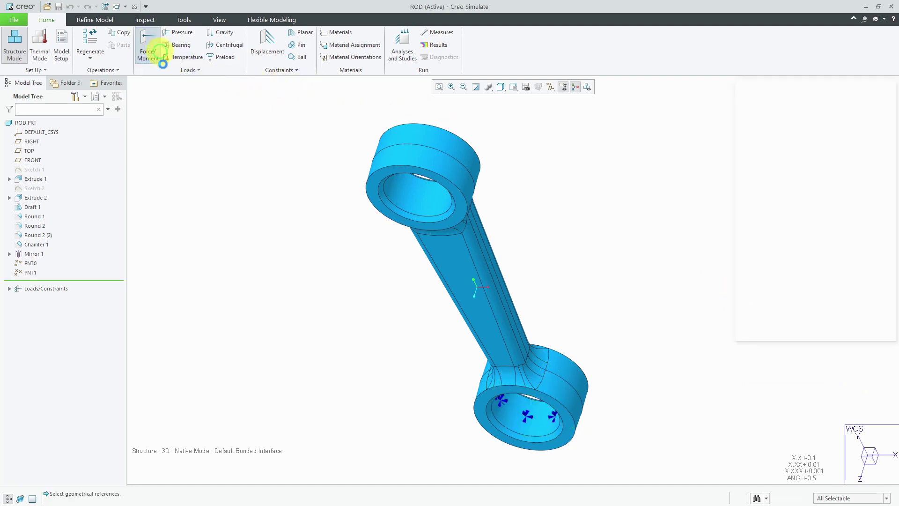
click(426, 204)
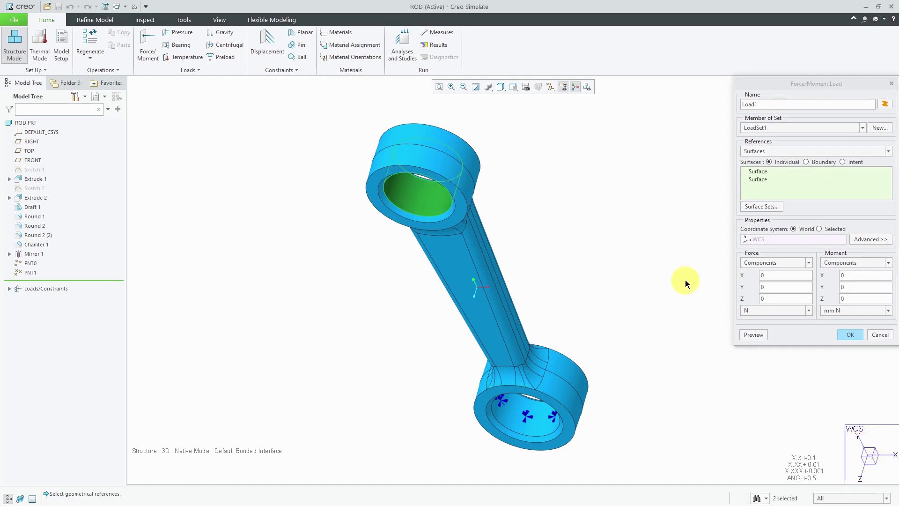
click(781, 287)
double_click(782, 288)
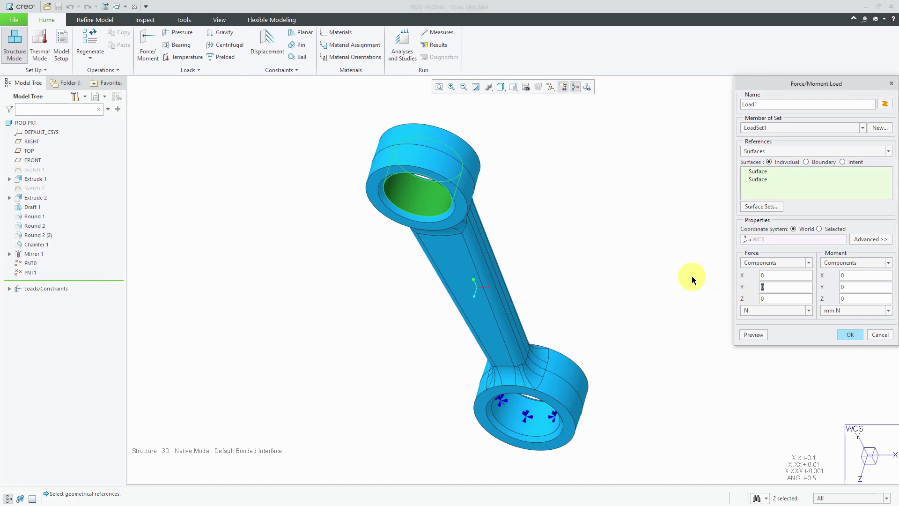
text(200)
click(808, 310)
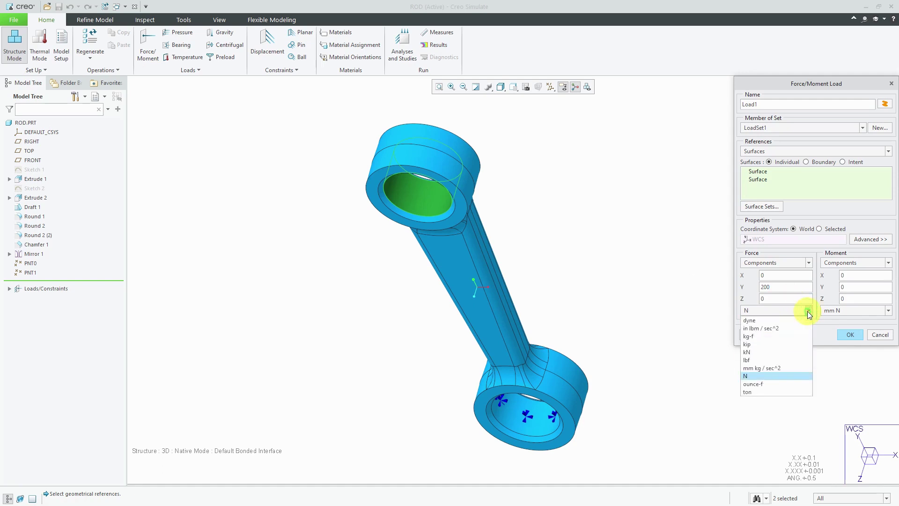
click(798, 359)
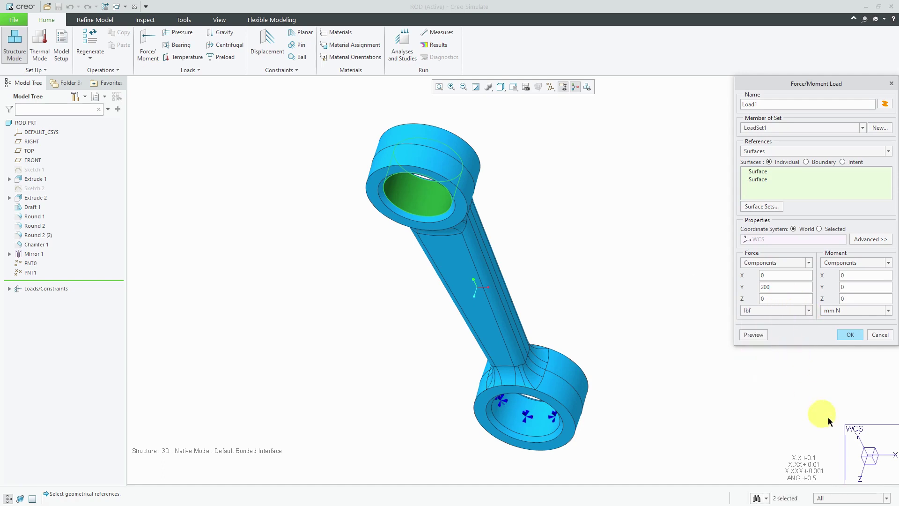
double_click(781, 276)
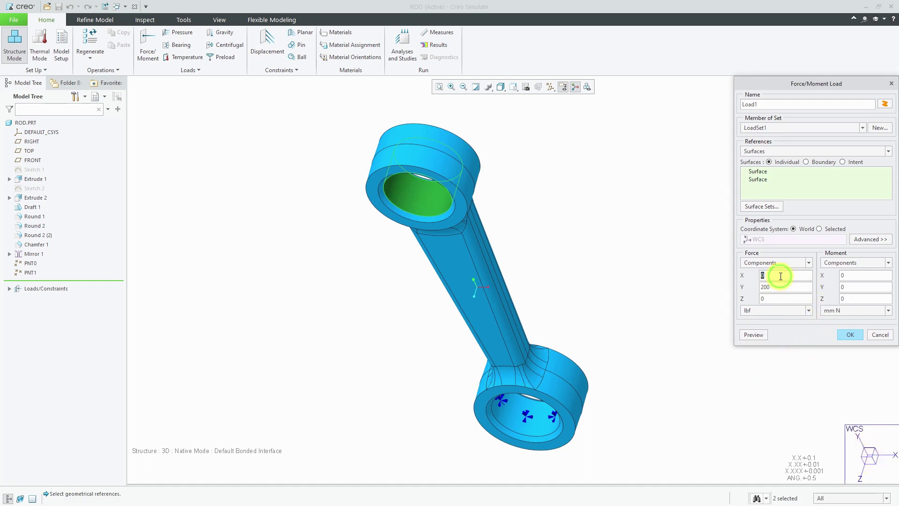
text(100)
click(849, 336)
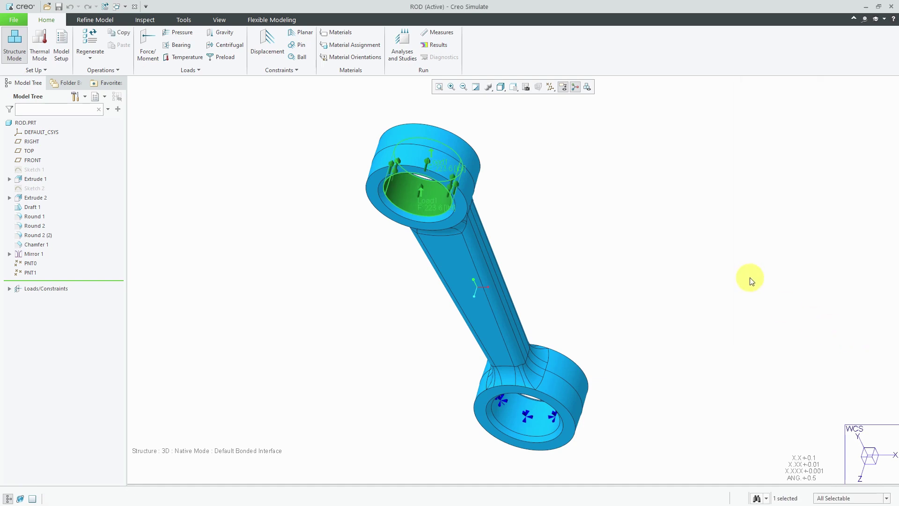
Browse Standard-Materials_Granta-Design > Ferrous_metals and preview Steel_high_carbon.mtl (density 7850).
click(341, 33)
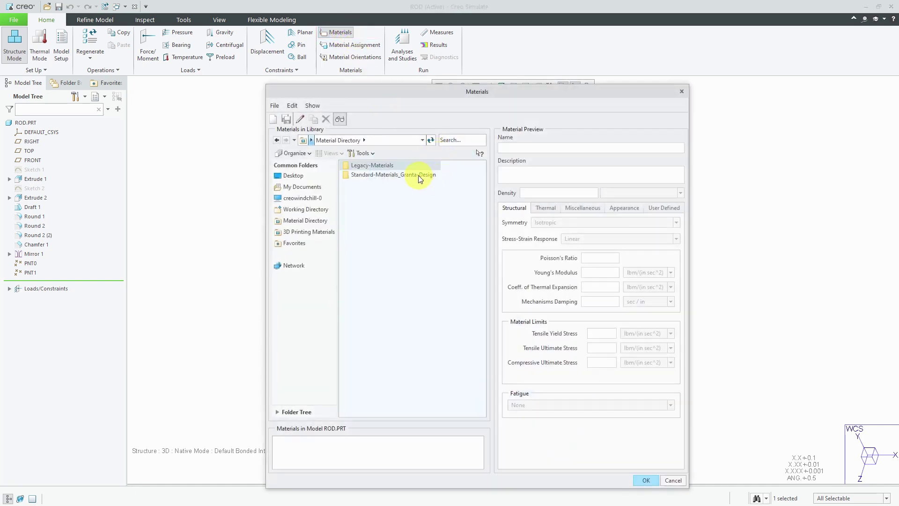
double_click(424, 177)
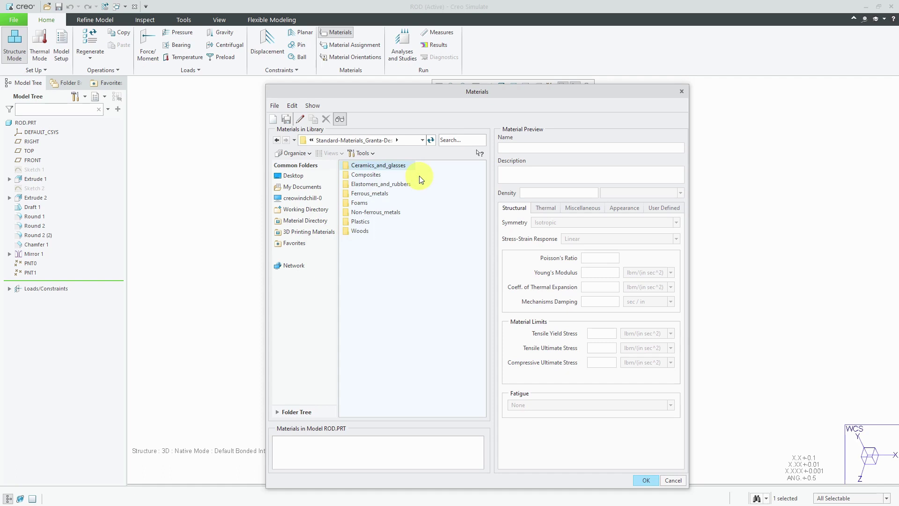
double_click(376, 193)
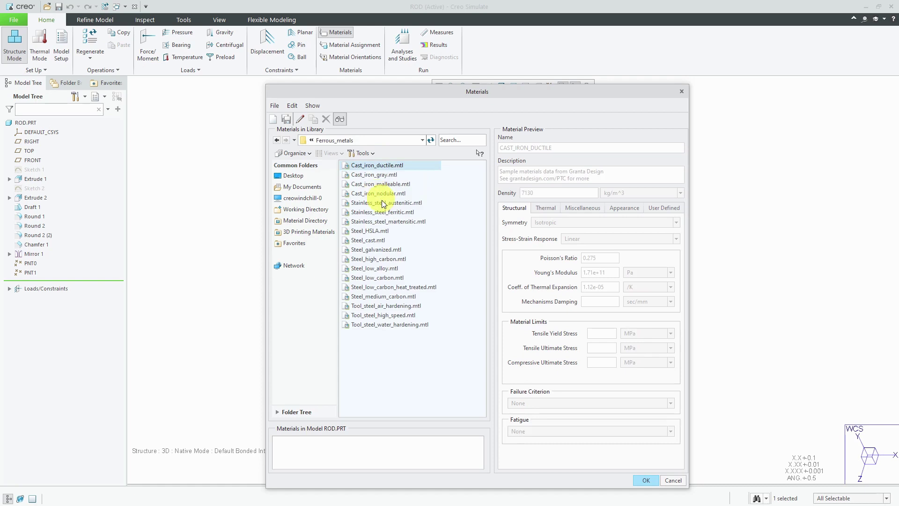
click(384, 261)
right_click(384, 262)
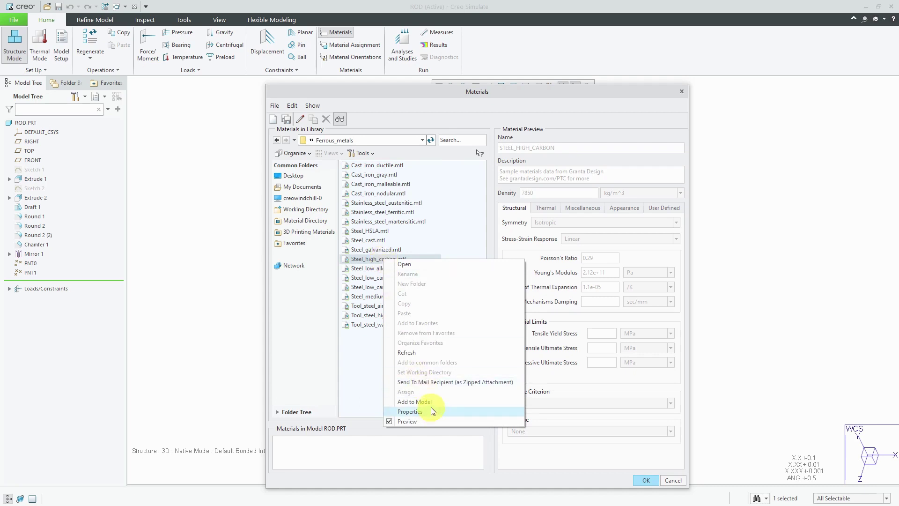
click(300, 122)
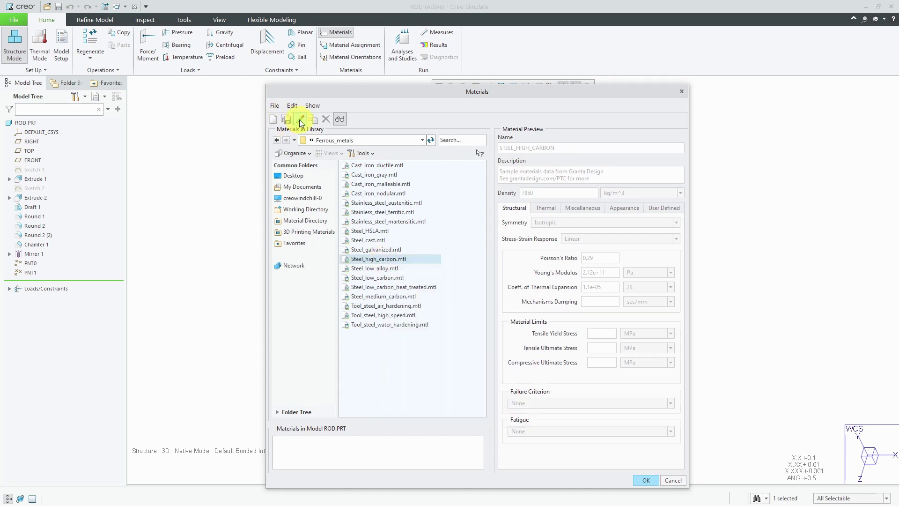
Give Steel_high_carbon a Distortion Energy (von Mises) failure criterion and 250 MPa tensile yield stress.
click(301, 123)
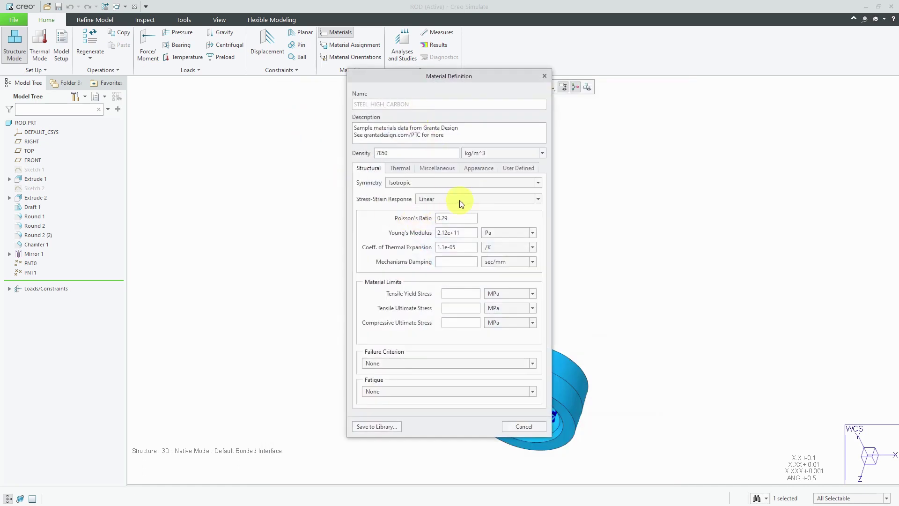
click(458, 368)
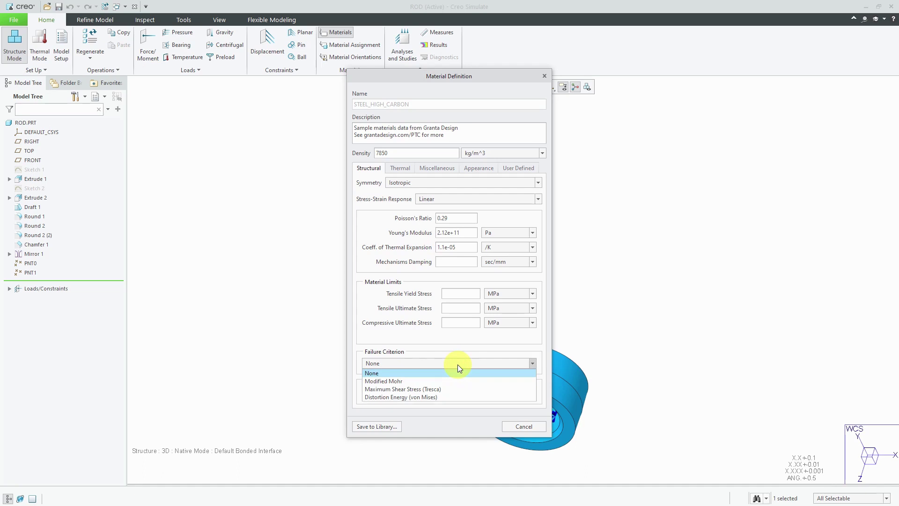
click(450, 398)
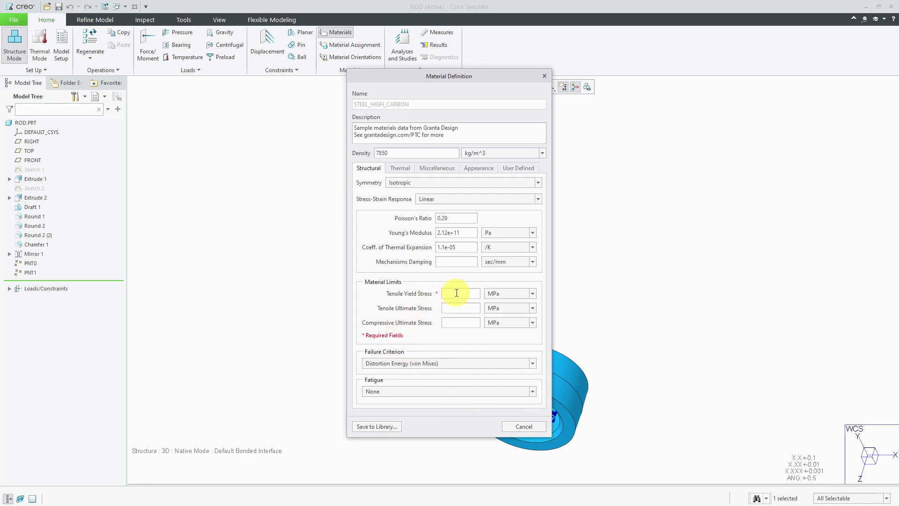
click(456, 293)
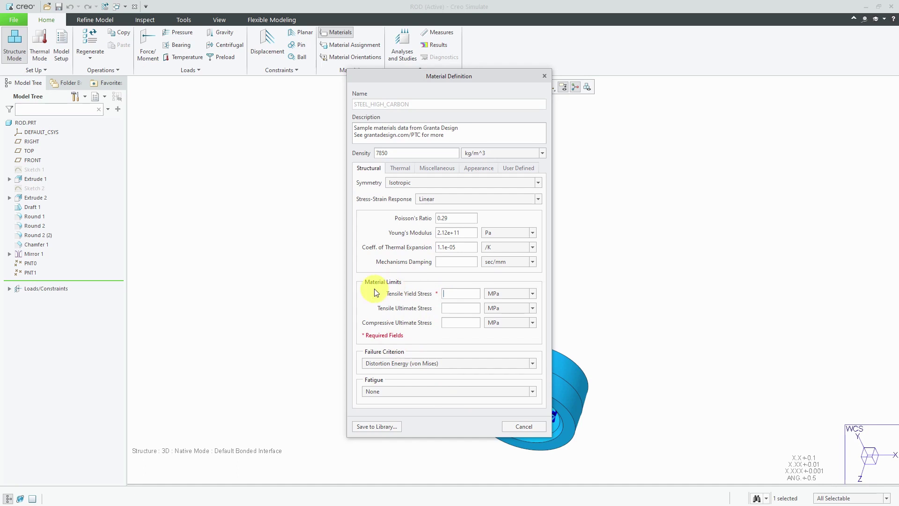
text(250)
Save a copy named steel_high_carbon into a new Materials folder.
click(378, 427)
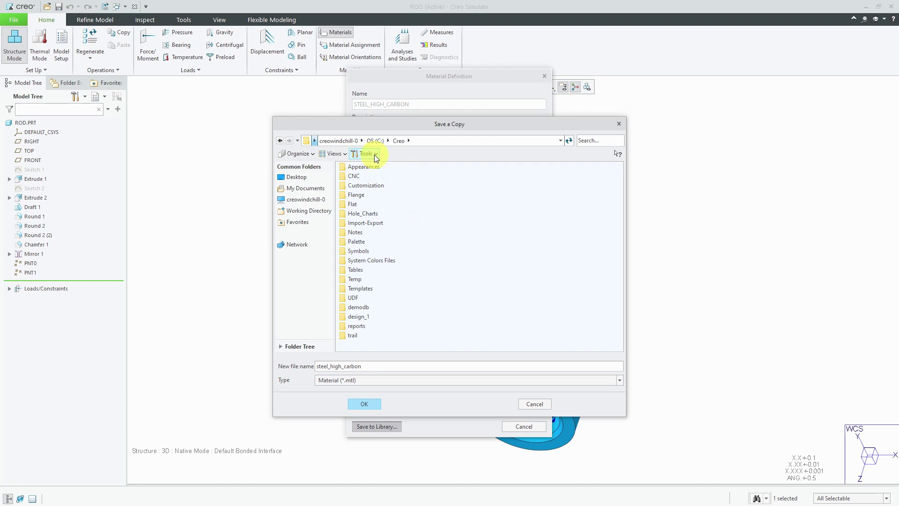
click(309, 154)
click(308, 166)
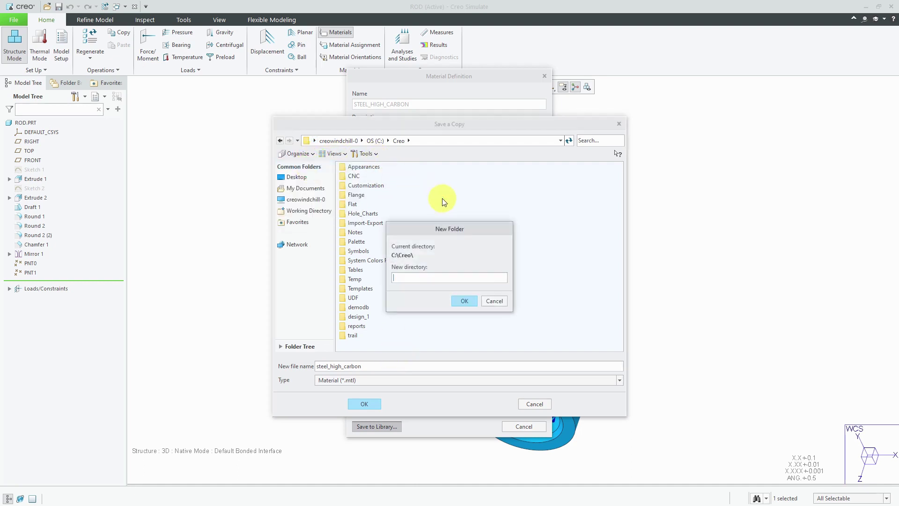
text(Materials)
click(463, 302)
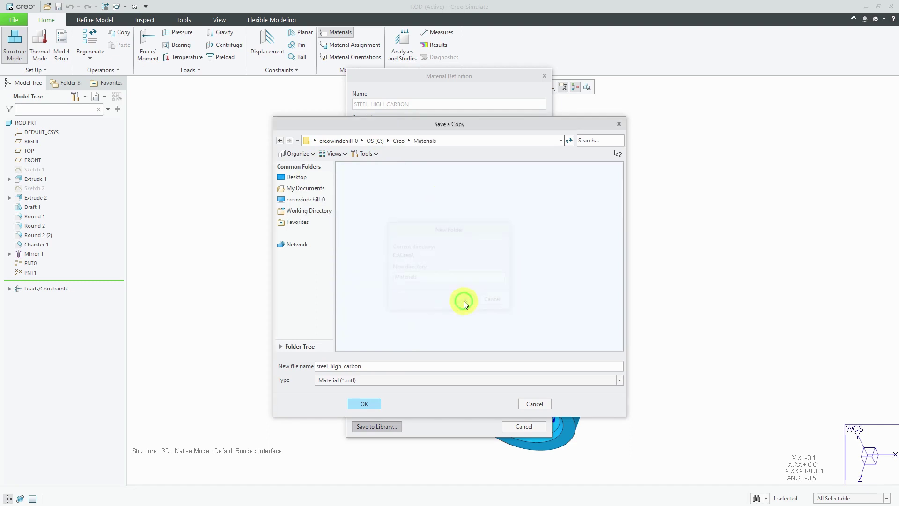
click(367, 403)
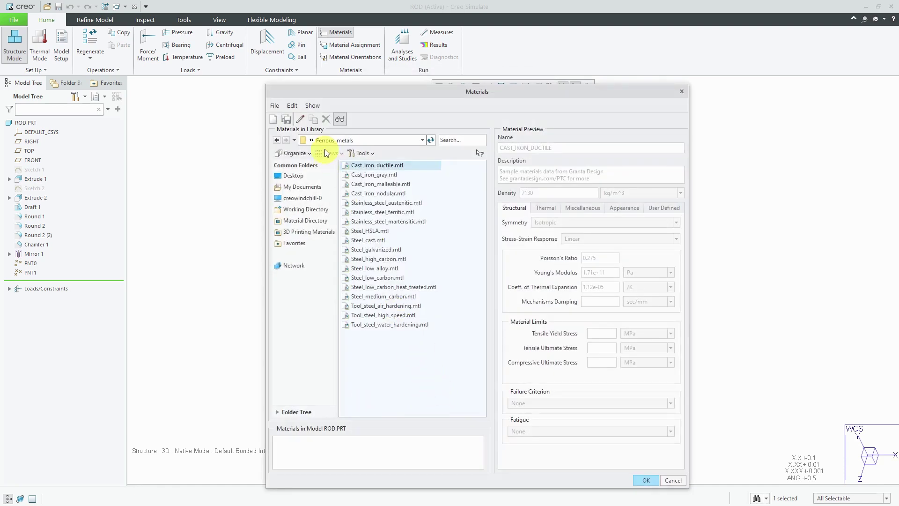
Browse the materials library to the C:\Creo\Materials folder.
click(311, 140)
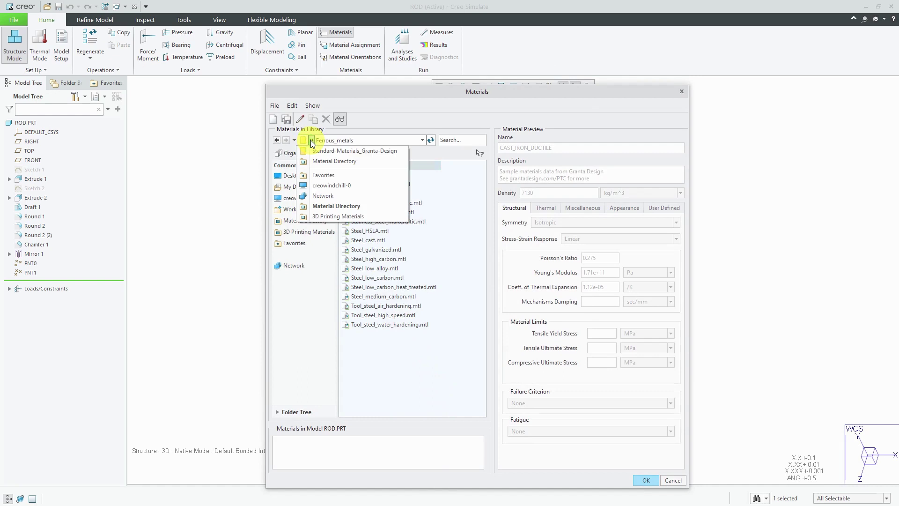
click(323, 186)
double_click(363, 167)
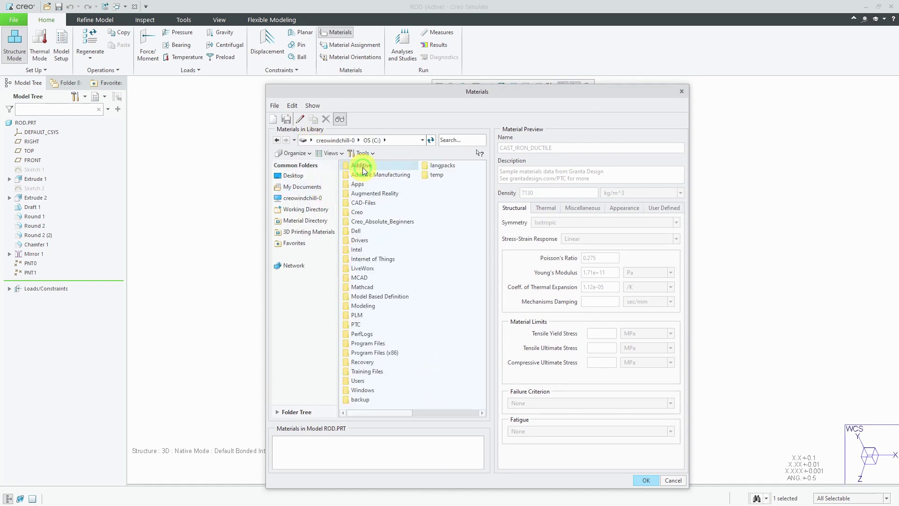
double_click(361, 211)
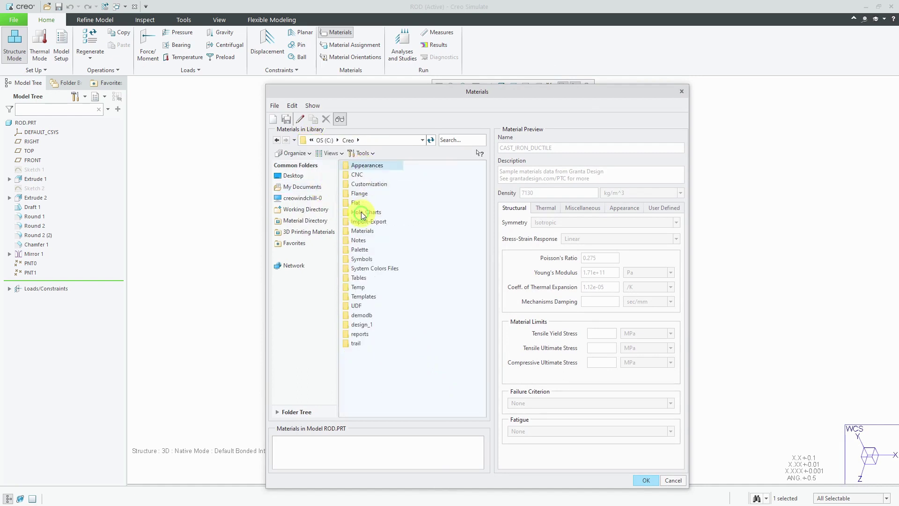
double_click(367, 231)
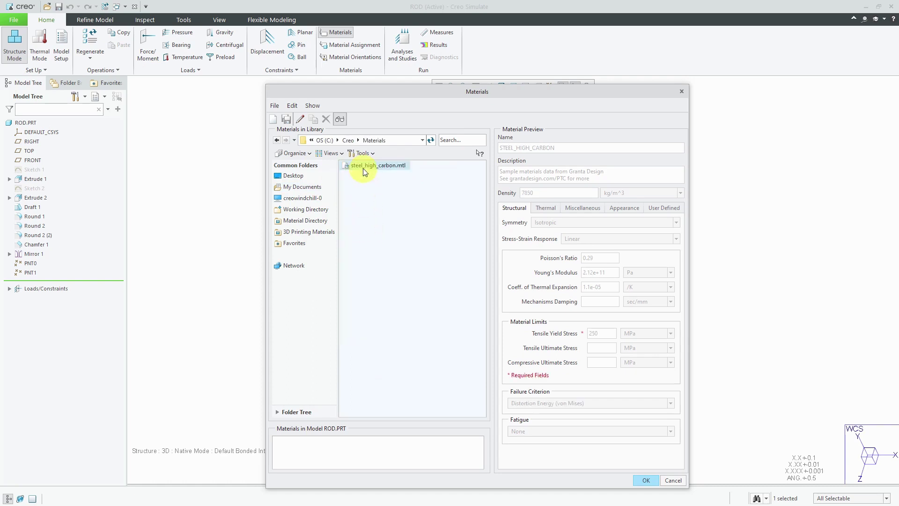
Add steel_high_carbon.mtl to the model, converting its units to the model's.
right_click(363, 165)
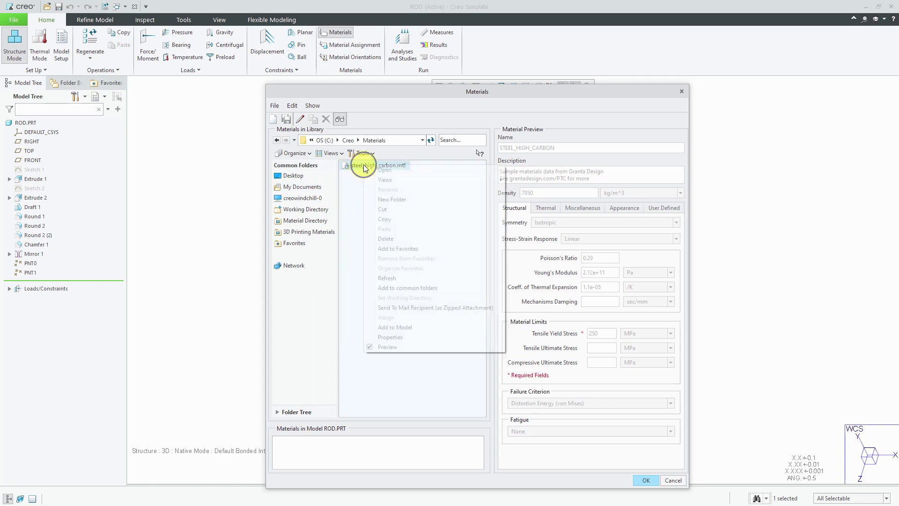
click(400, 327)
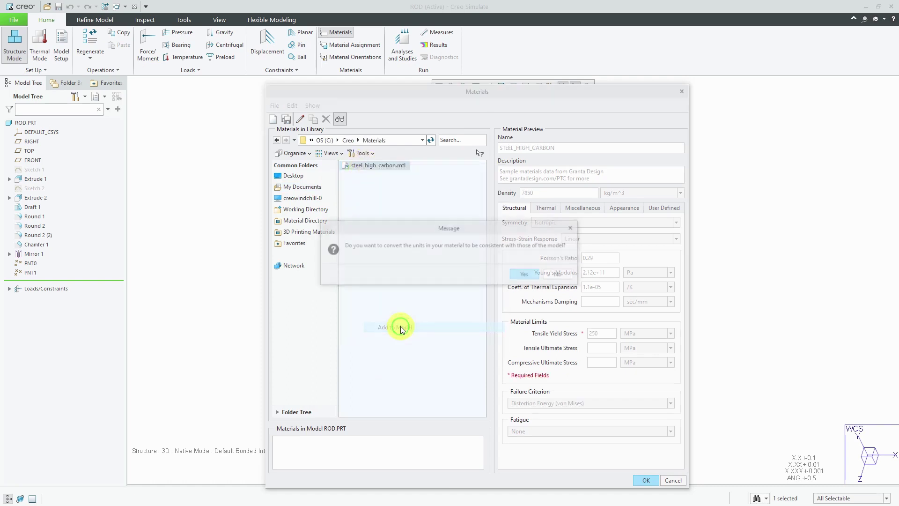
click(523, 275)
click(644, 480)
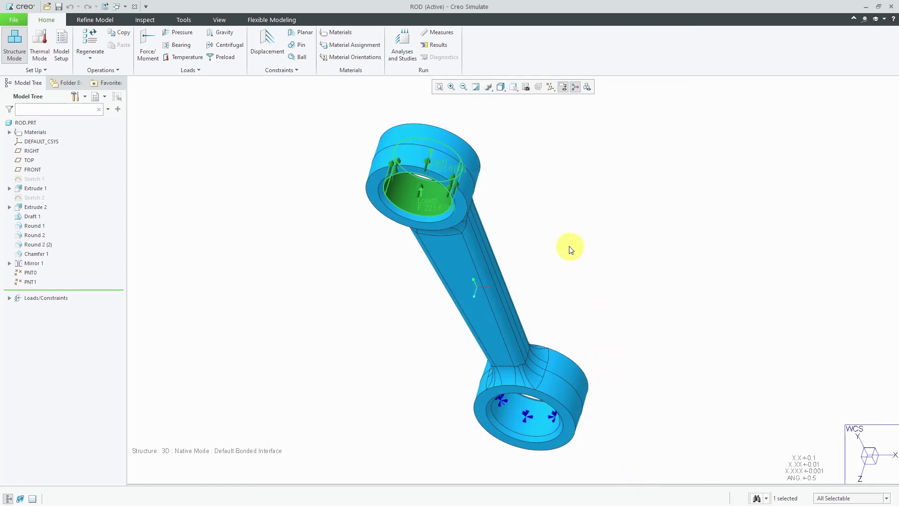
Assign STEEL_HIGH_CARBON to the ROD part as MaterialAssign1.
click(354, 45)
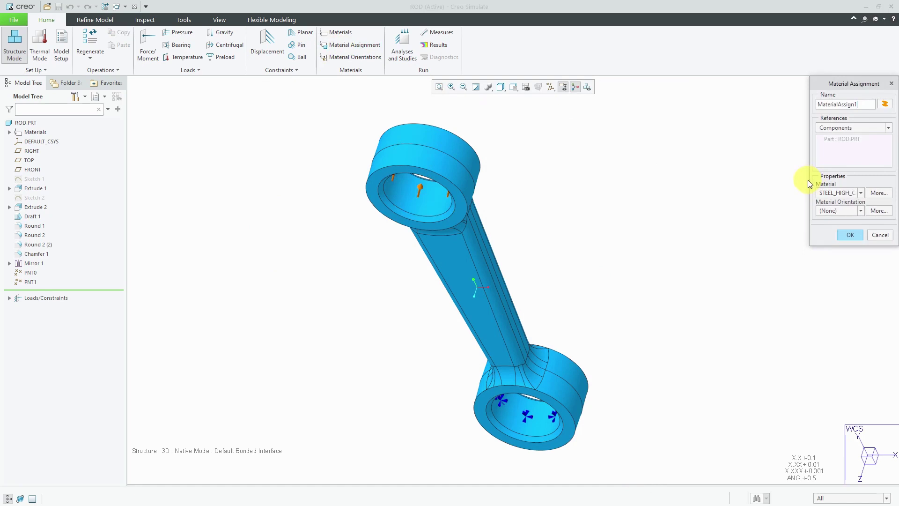
drag(808, 180, 744, 178)
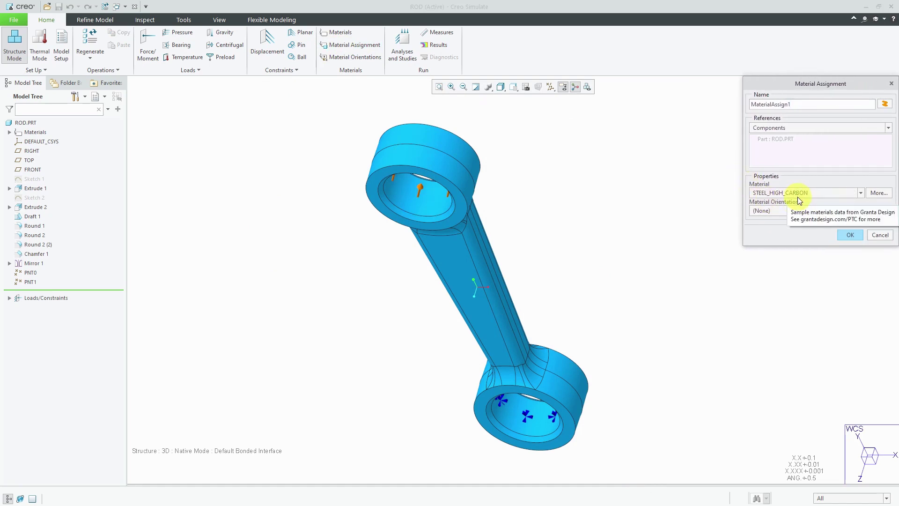
click(850, 235)
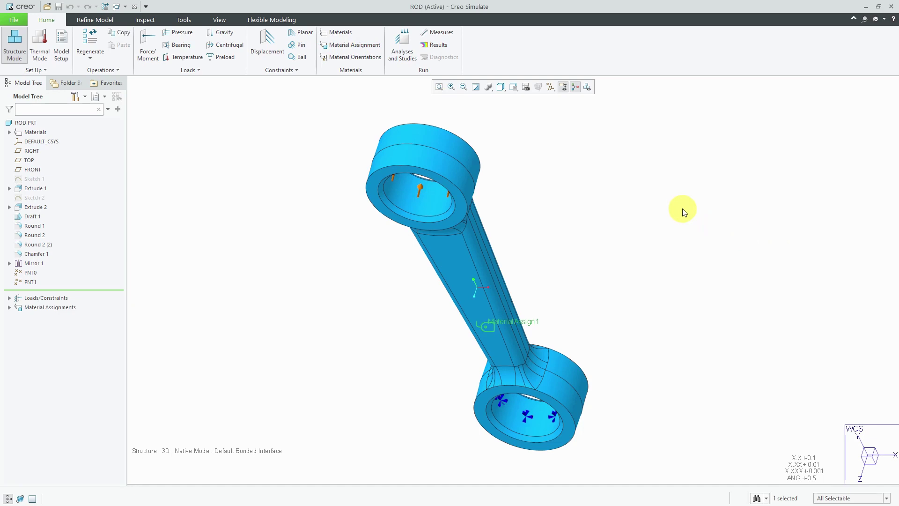
Open Analyses and Design Studies and show its options for creating a new analysis.
click(401, 52)
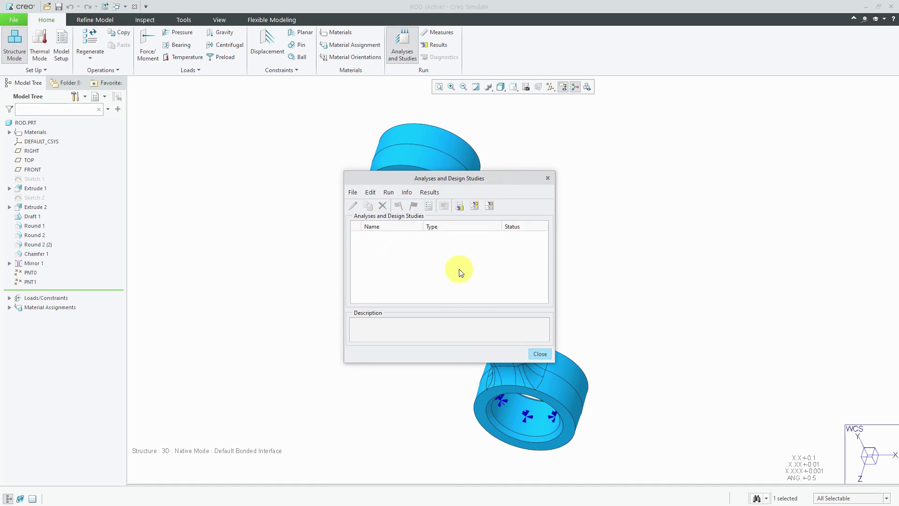
click(356, 195)
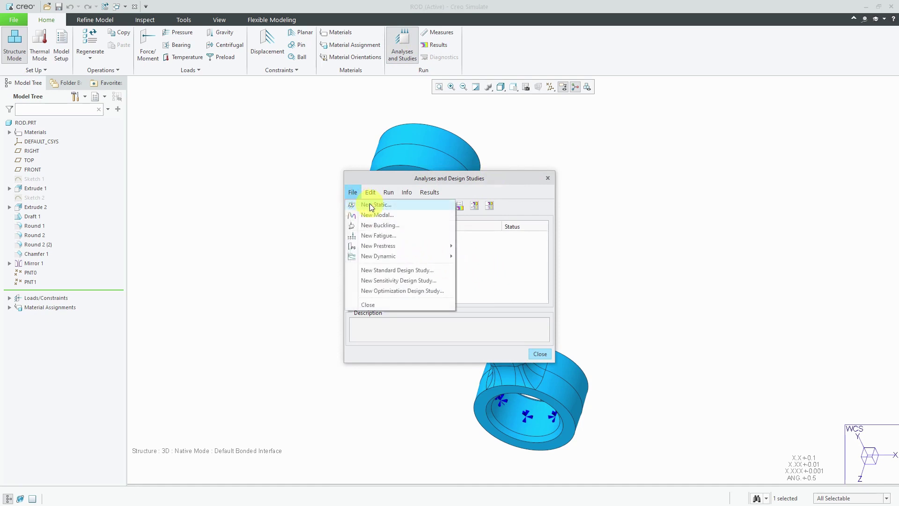
Create a new static analysis and rename it from Analysis1 to Rod-Static.
click(370, 205)
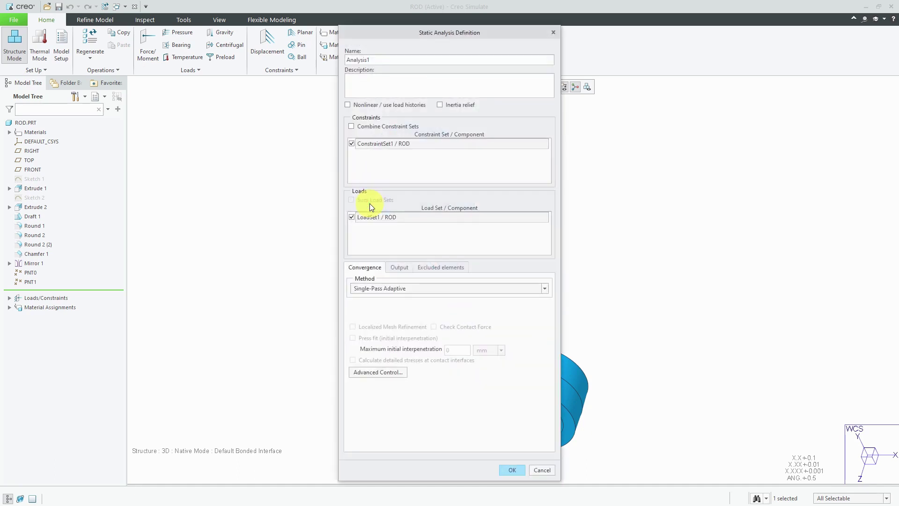
drag(389, 60, 341, 60)
text(Rod-Static)
click(434, 82)
click(431, 81)
List the convergence methods: Multi-Pass Adaptive, Single-Pass Adaptive and Quick Check.
click(447, 288)
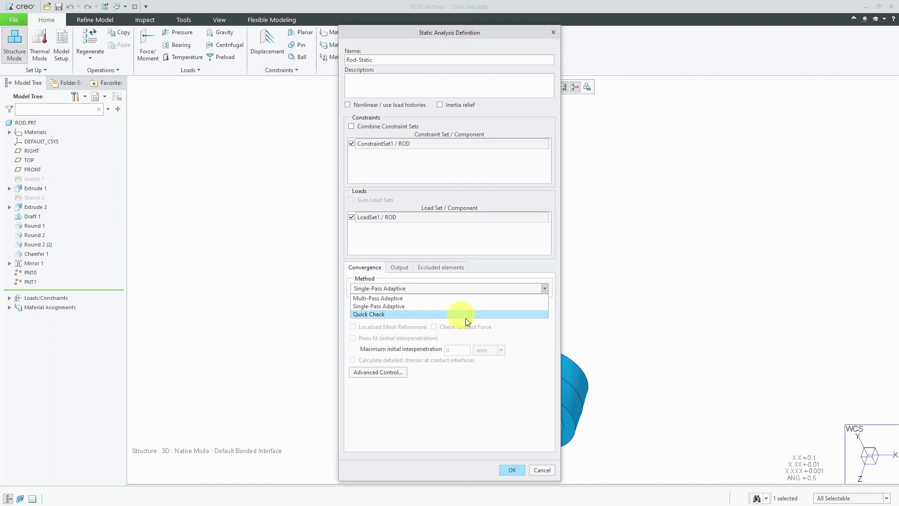
Keep Single-Pass Adaptive and save the analysis as Rod_Static, replacing the rejected hyphenated name.
click(513, 329)
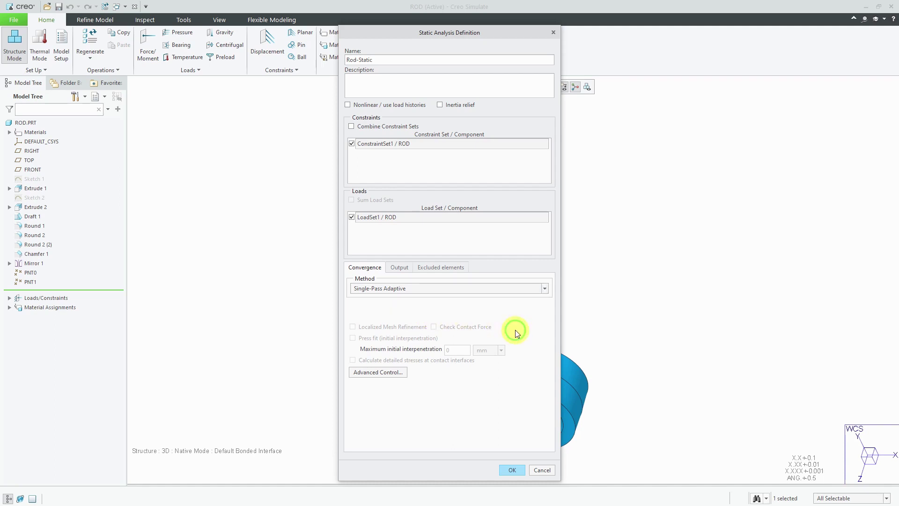
click(513, 470)
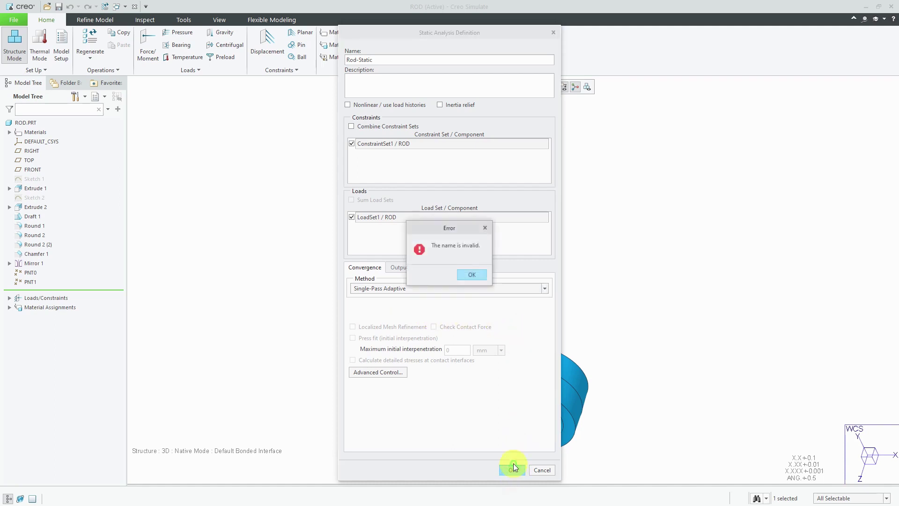
click(471, 274)
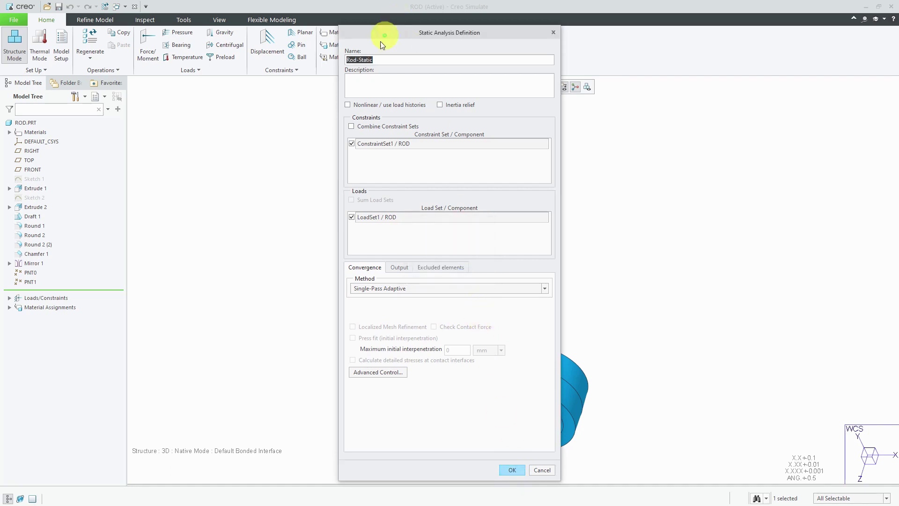
click(360, 60)
key(BackSpace)
text(_)
click(513, 469)
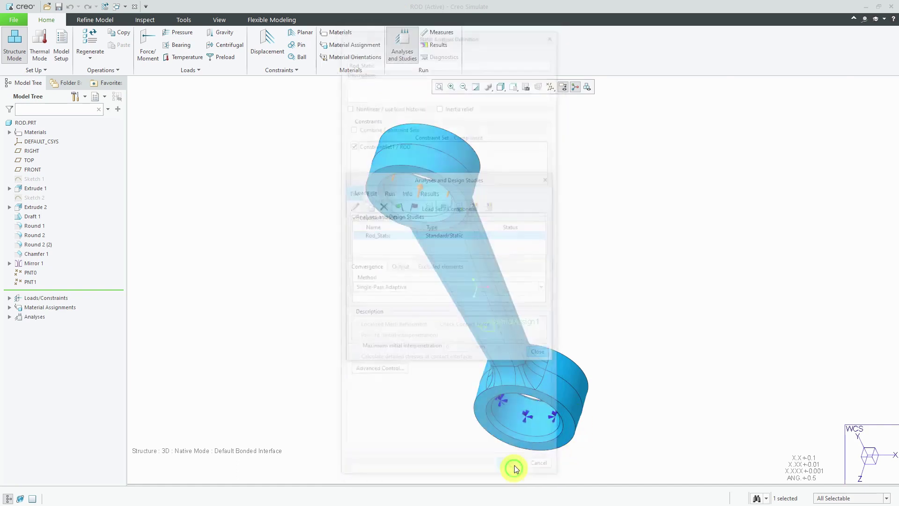
click(539, 354)
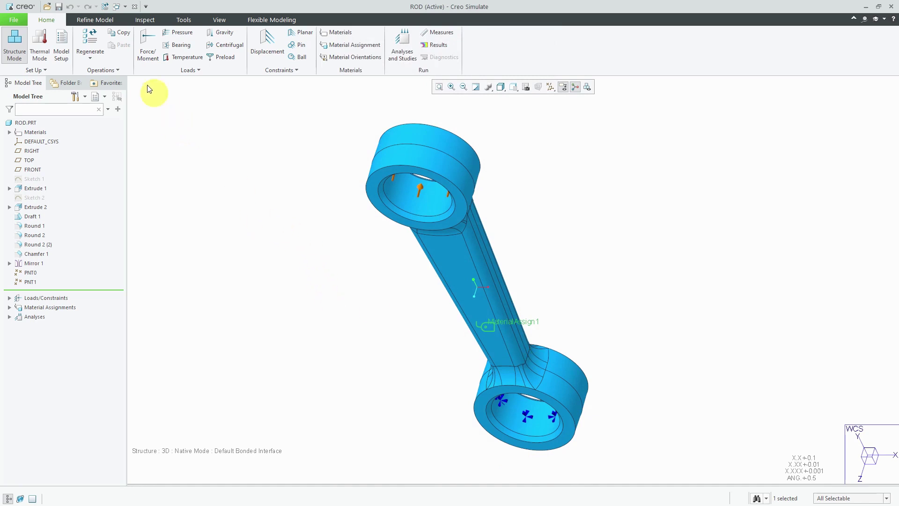
Generate an AutoGEM mesh for the connecting rod.
click(104, 20)
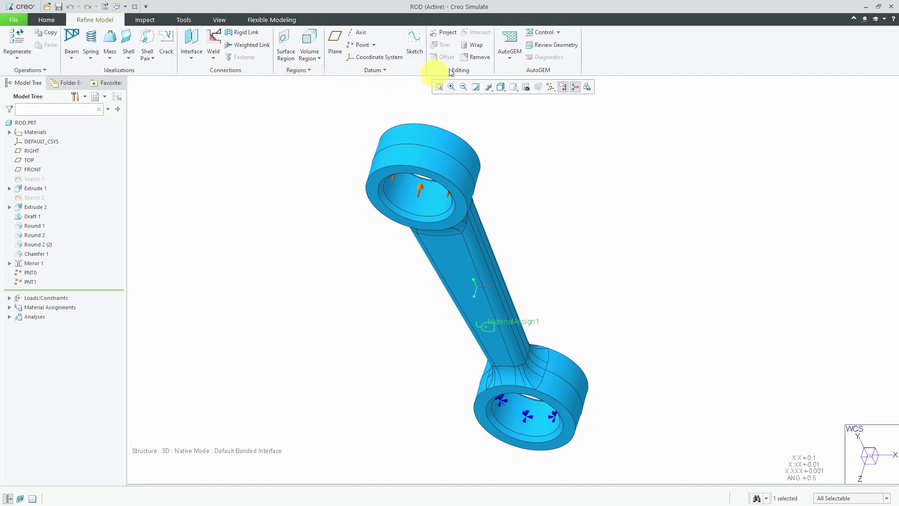
click(510, 54)
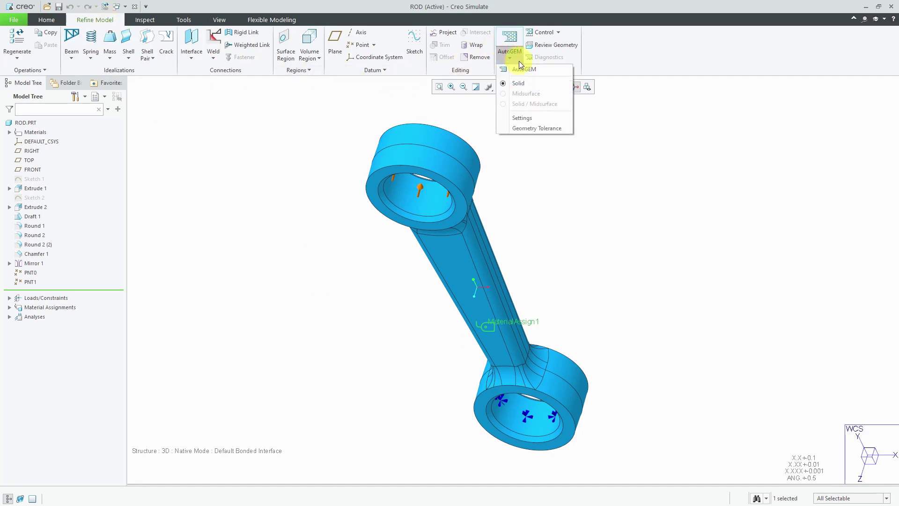
click(524, 70)
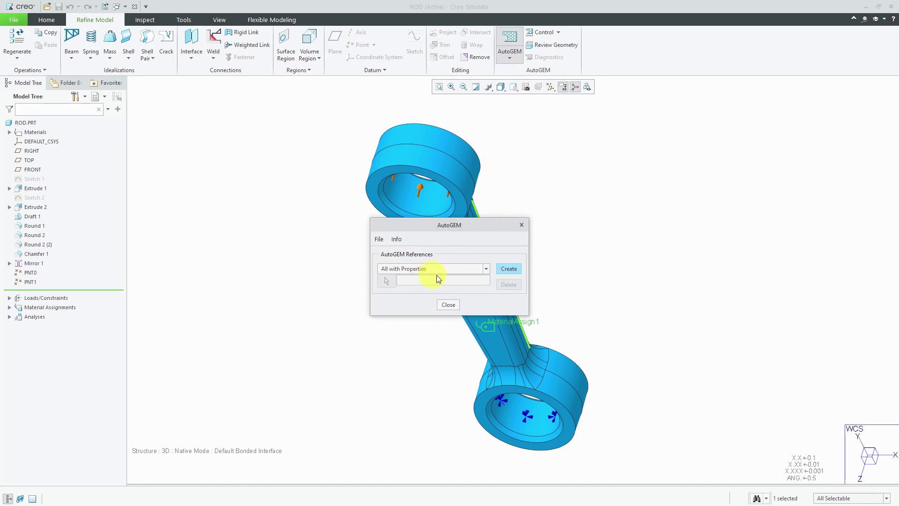
click(510, 269)
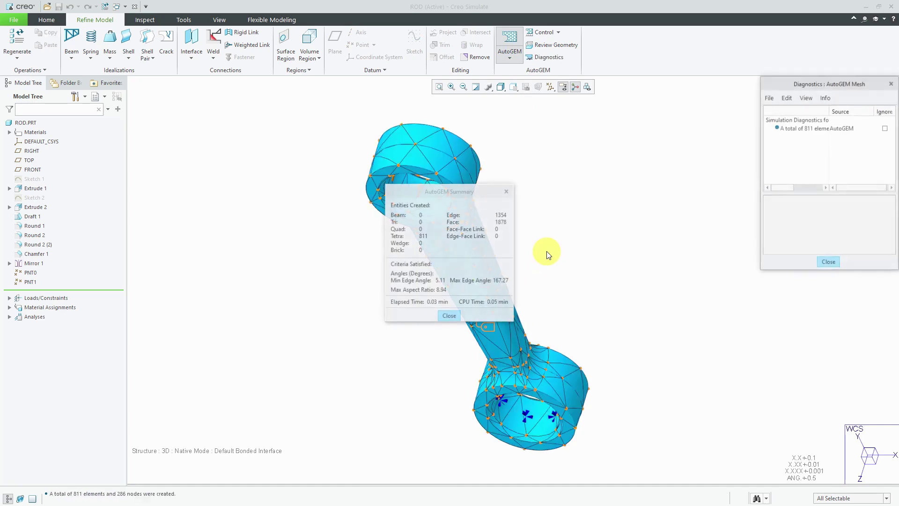
Review the 811-element, 286-node mesh summary and diagnostics, then discard the mesh unsaved.
drag(475, 193, 262, 173)
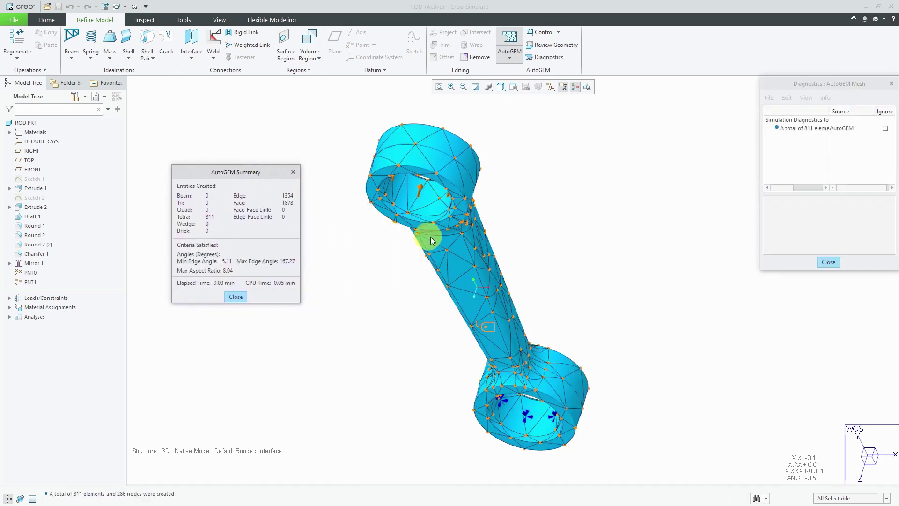
middle_drag(453, 302, 440, 273)
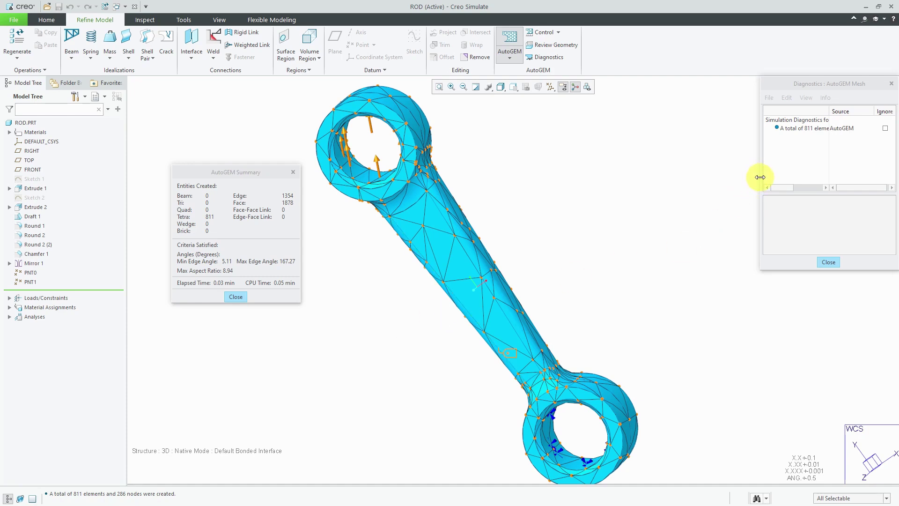
drag(760, 177, 691, 178)
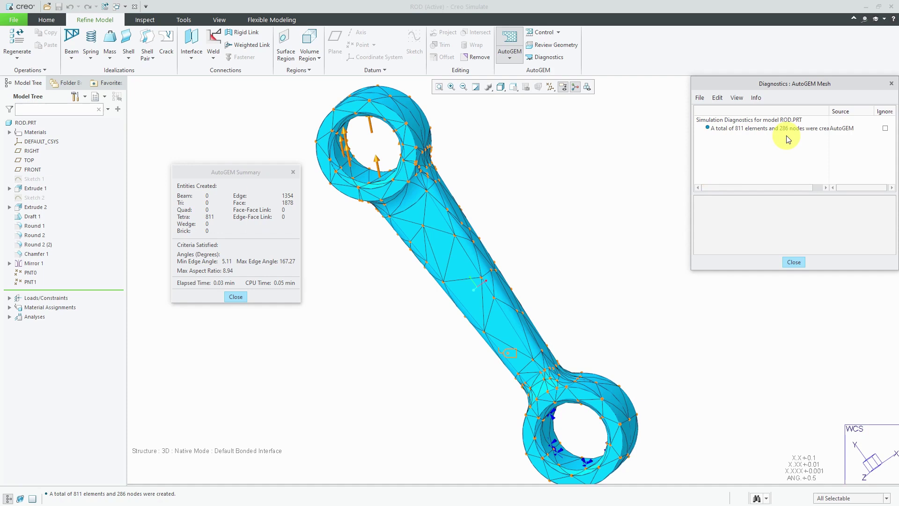
click(236, 297)
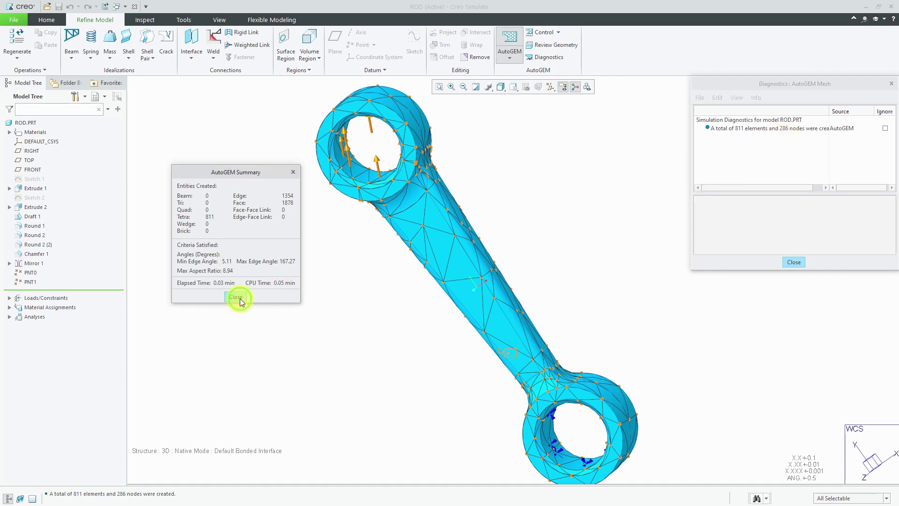
click(446, 305)
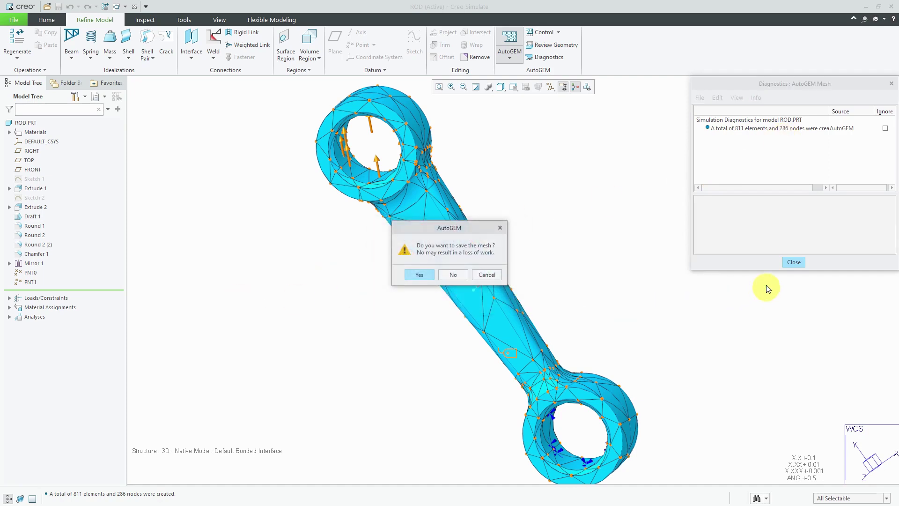
click(791, 262)
click(453, 275)
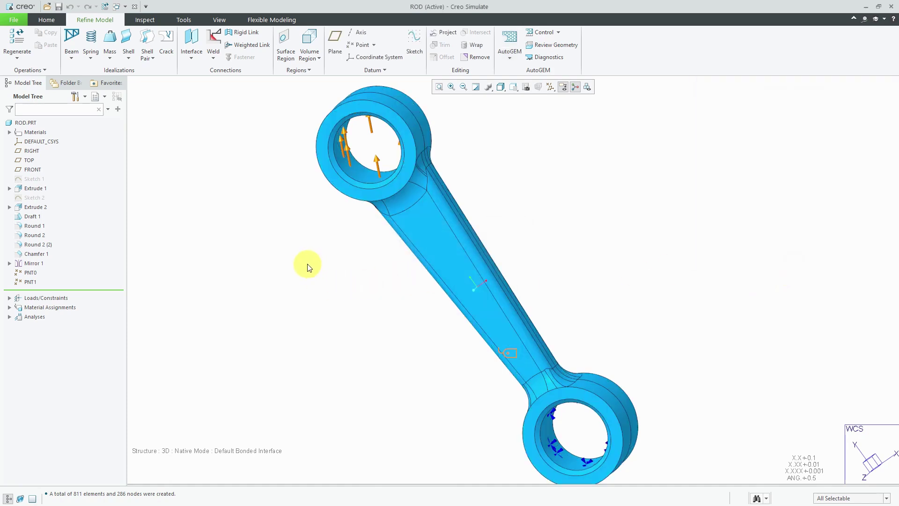
Reopen the Rod_Static definition for editing and expand its convergence Method list.
click(50, 23)
click(403, 51)
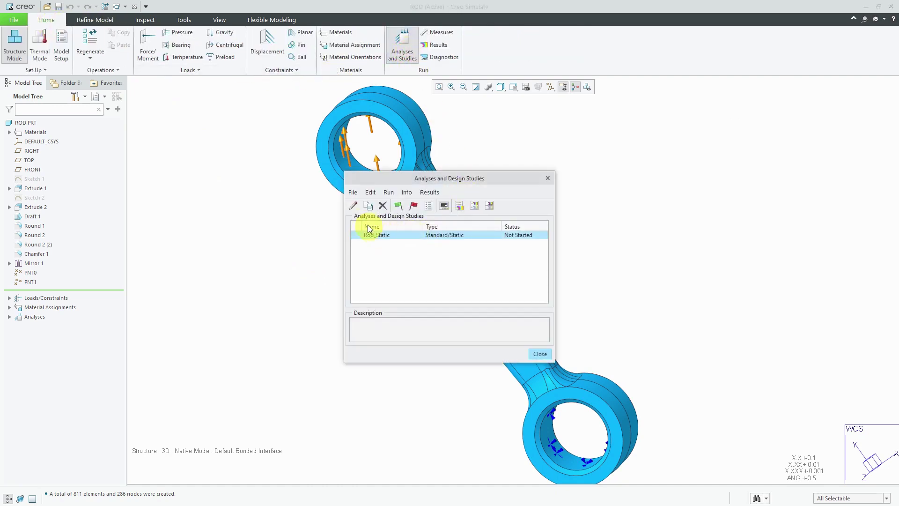
click(355, 207)
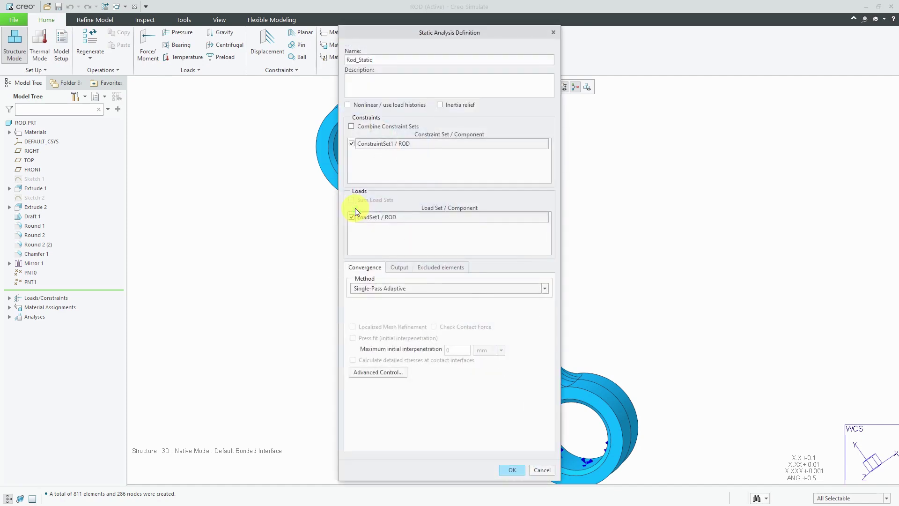
click(408, 289)
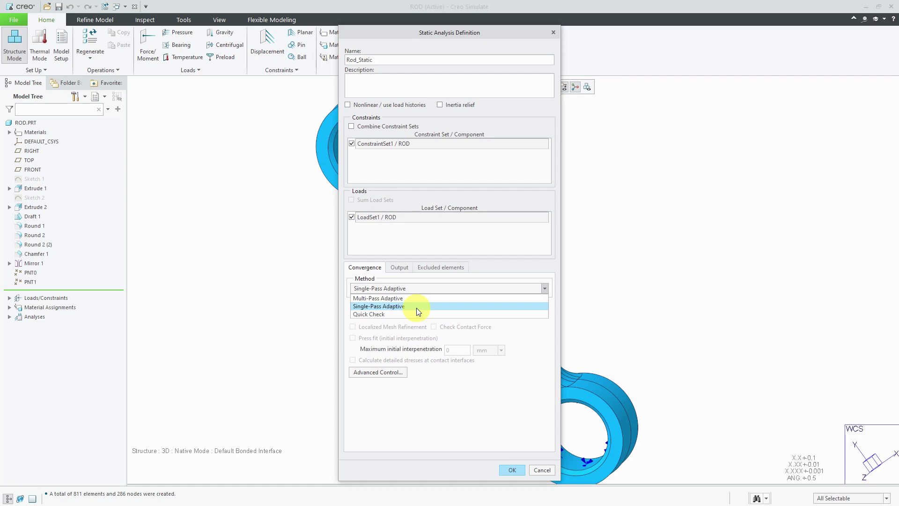
click(417, 307)
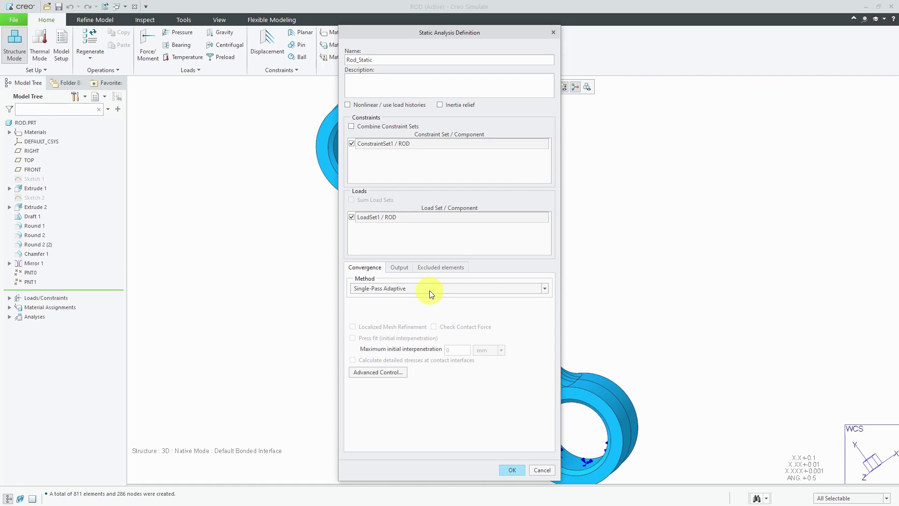
click(430, 290)
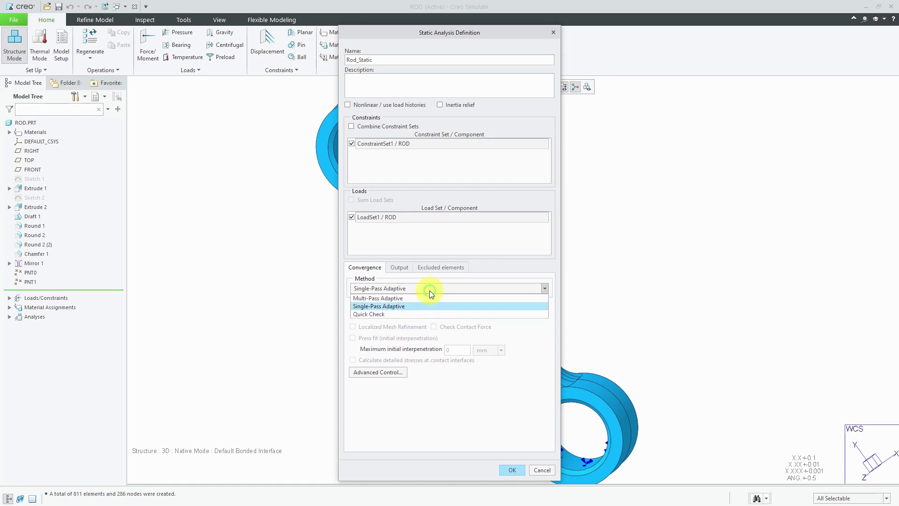
Switch Rod_Static to Multi-Pass Adaptive with polynomial order 3 to 9 and 5% convergence.
click(403, 298)
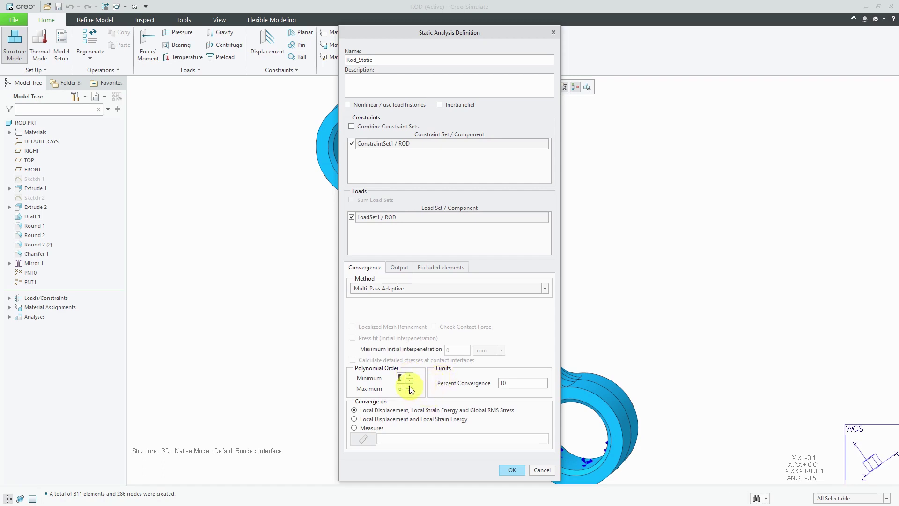
key(Tab)
click(510, 382)
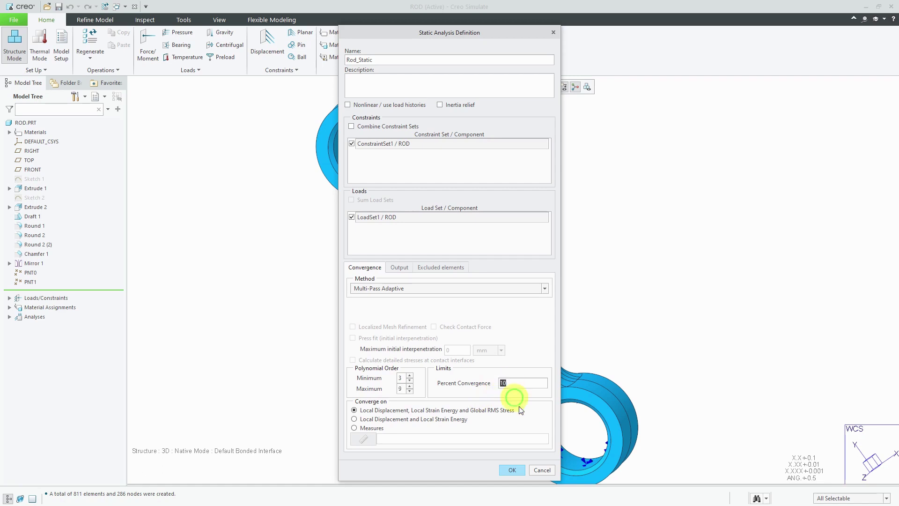
text(5)
Show the Output settings with Stresses, Rotations and Reactions checked.
click(398, 268)
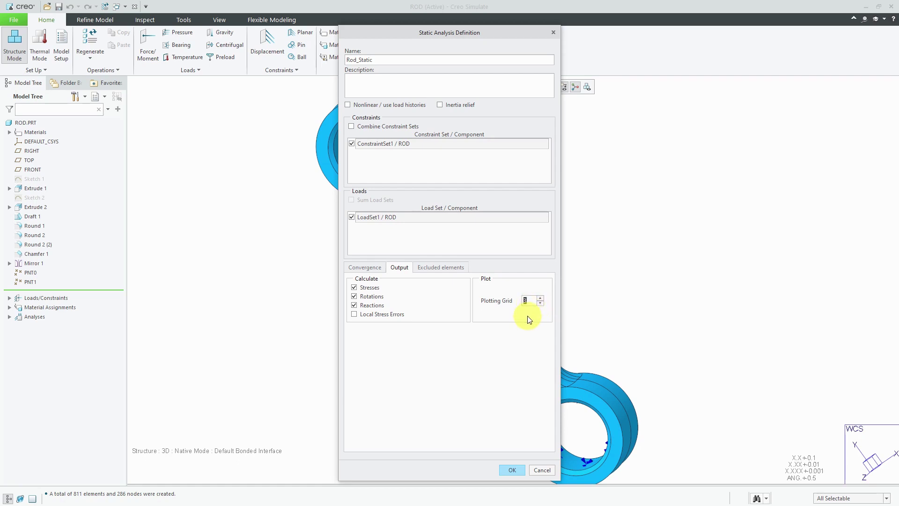
Check excluded elements, keep Multi-Pass Adaptive at 5% convergence, and save Rod_Static.
click(448, 269)
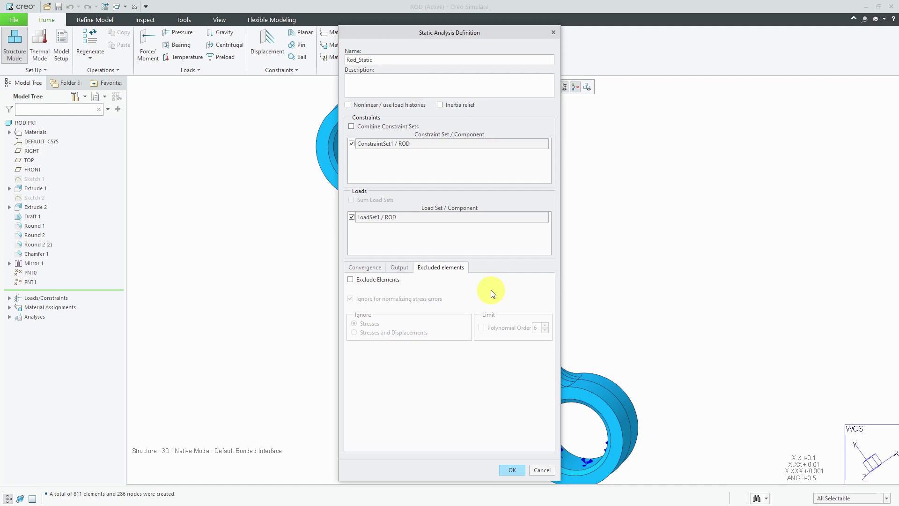
click(370, 267)
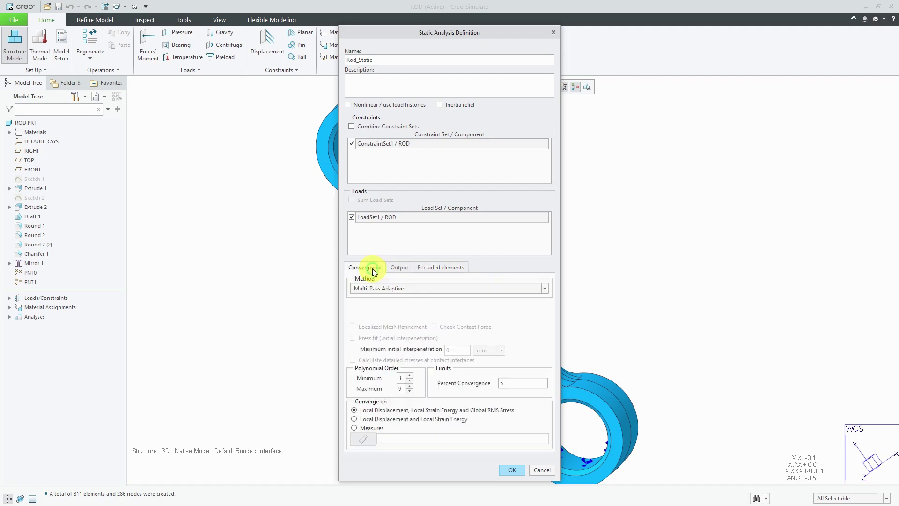
click(414, 287)
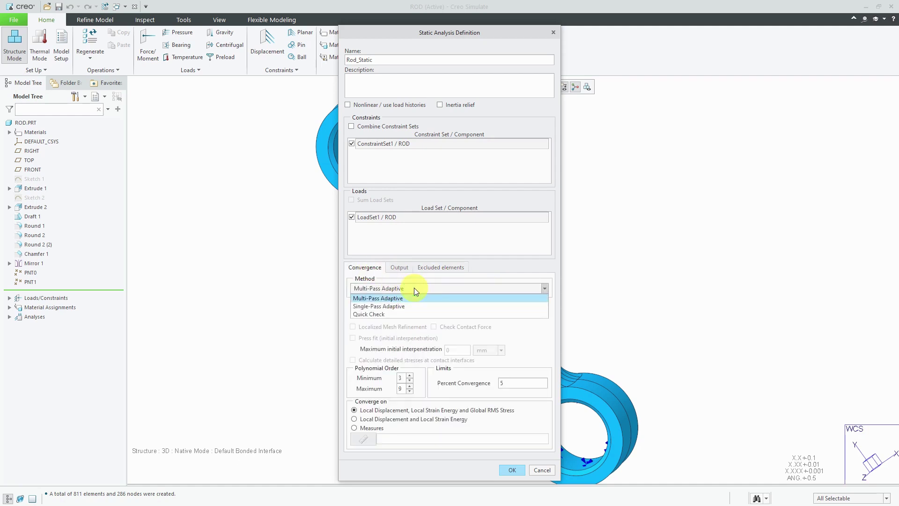
click(414, 287)
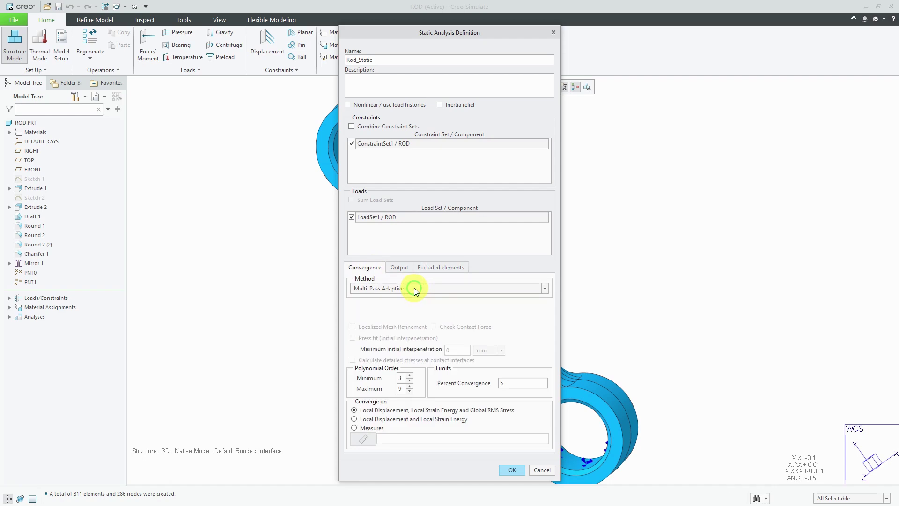
click(517, 471)
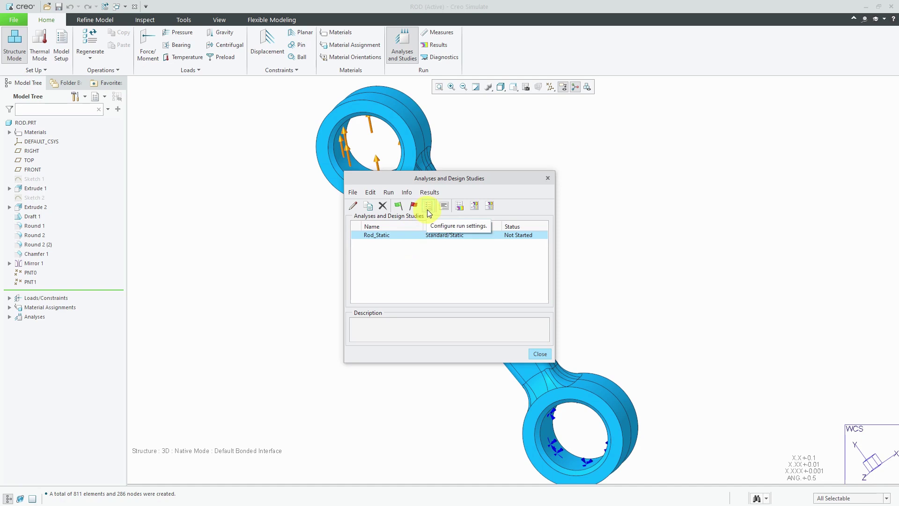
Set the solver run settings to allocate 8192 MB of memory.
click(395, 194)
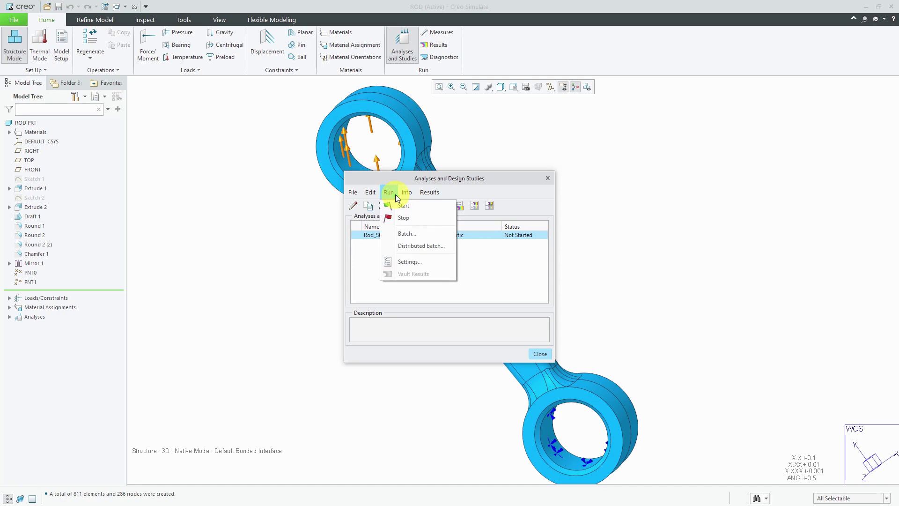
click(412, 262)
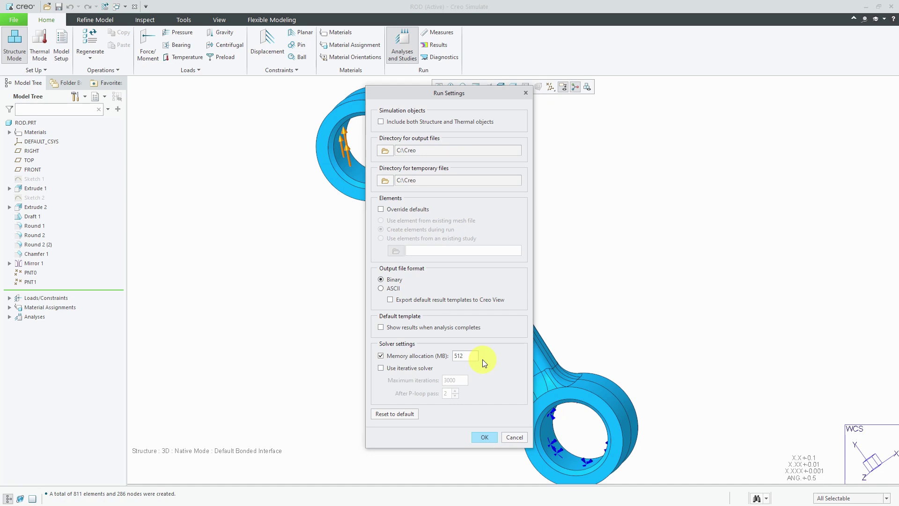
double_click(470, 356)
text(8192)
click(484, 436)
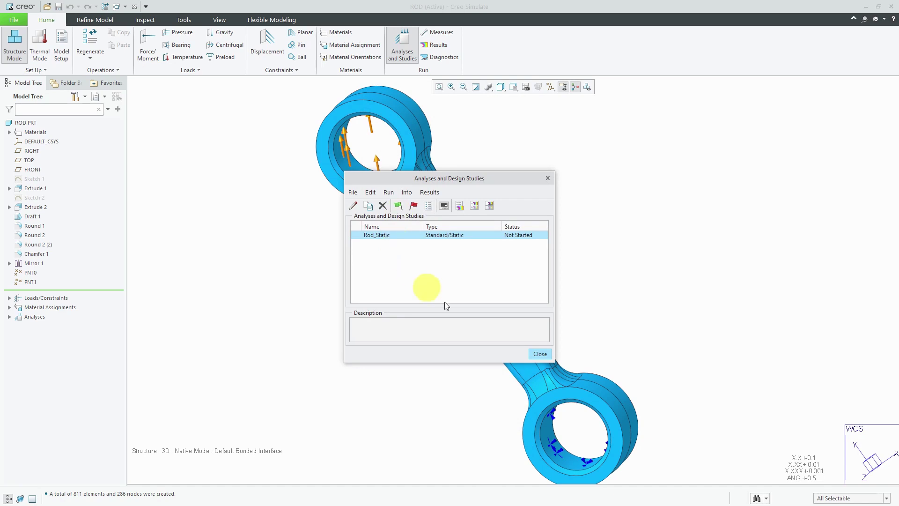
Search the configuration options for 'sim' in the Options Configuration Editor.
click(539, 354)
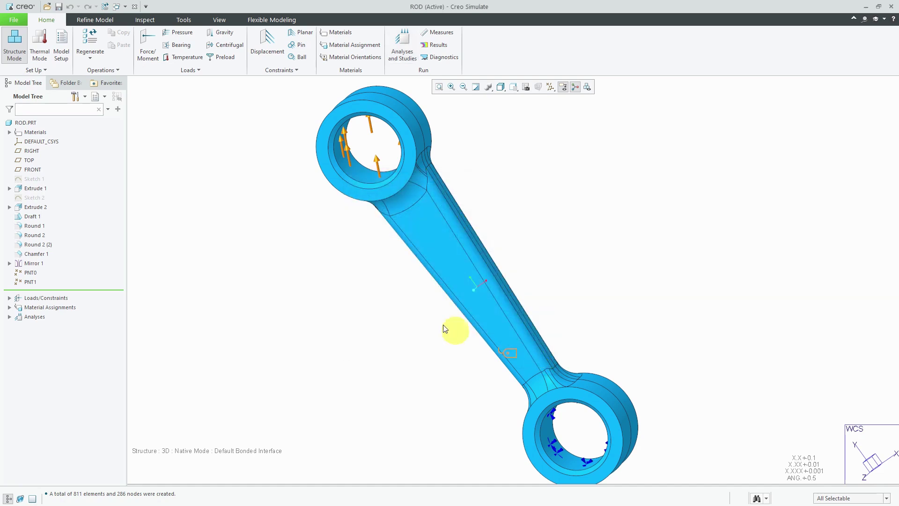
click(12, 20)
click(25, 212)
click(257, 265)
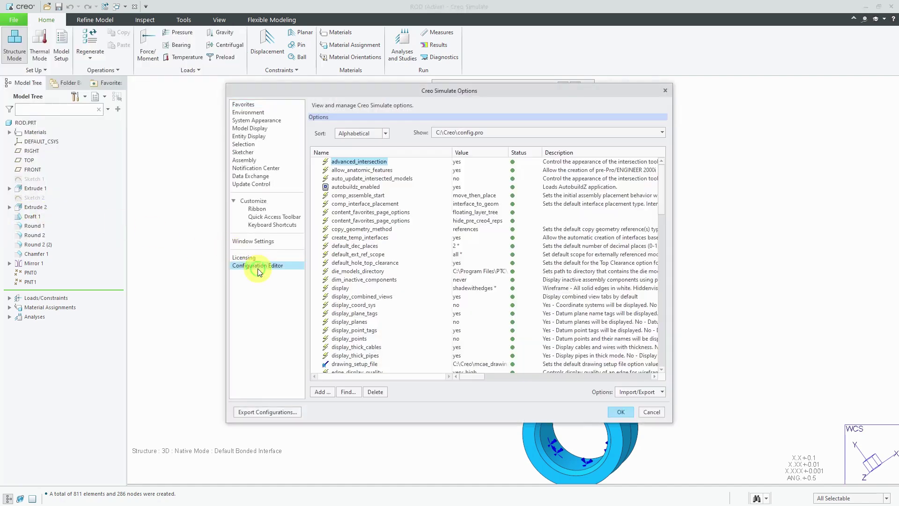
click(347, 391)
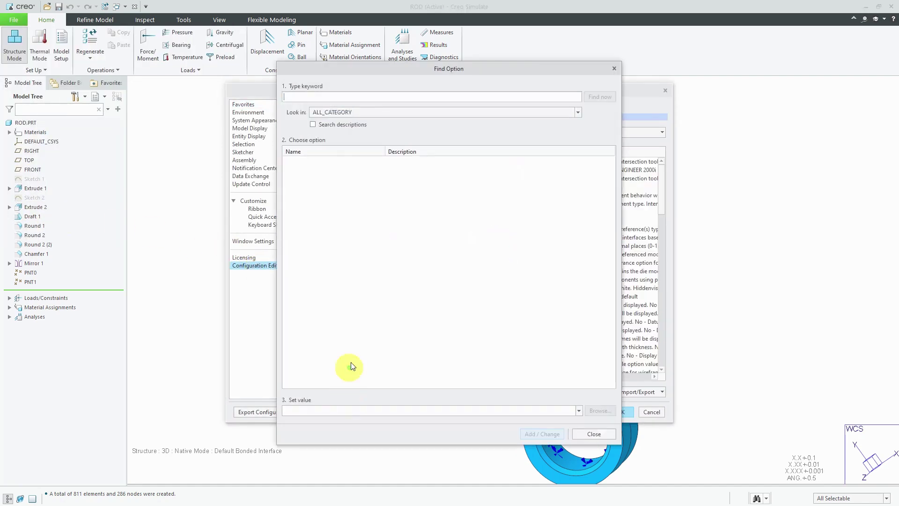
click(375, 96)
text(sim)
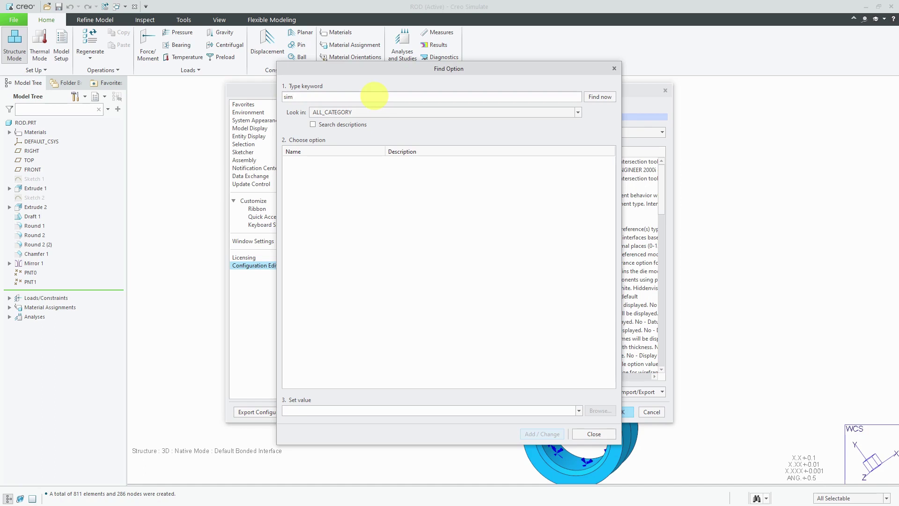
key(Return)
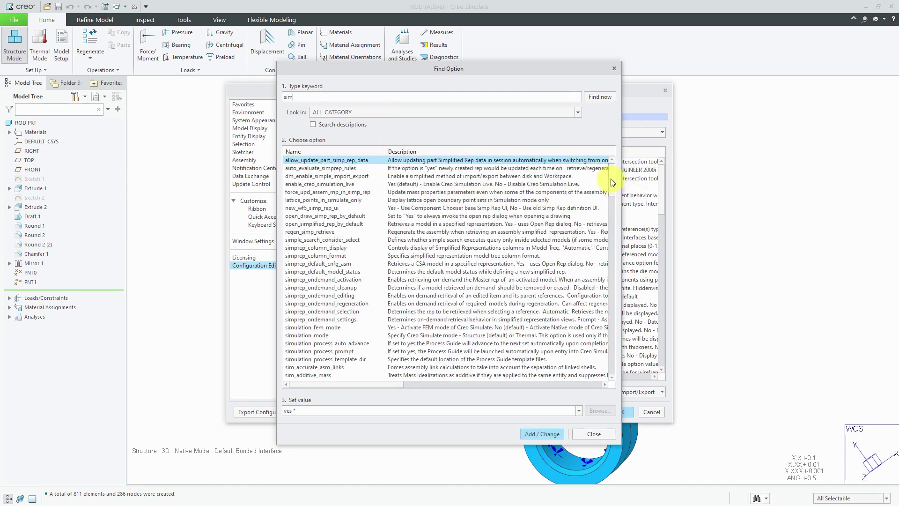
Change sim_solver_memory_allocation from 512 to 8192.
drag(610, 179, 602, 249)
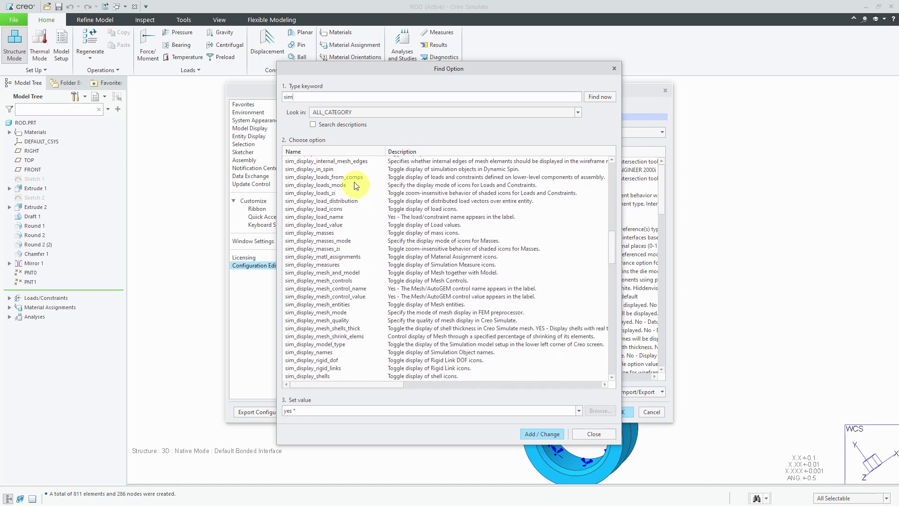
scroll(341, 259, down, 1)
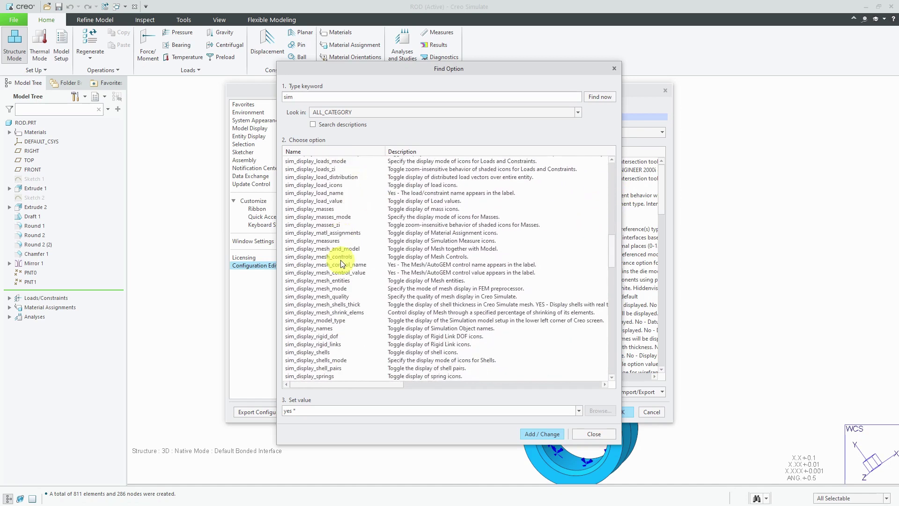
click(612, 327)
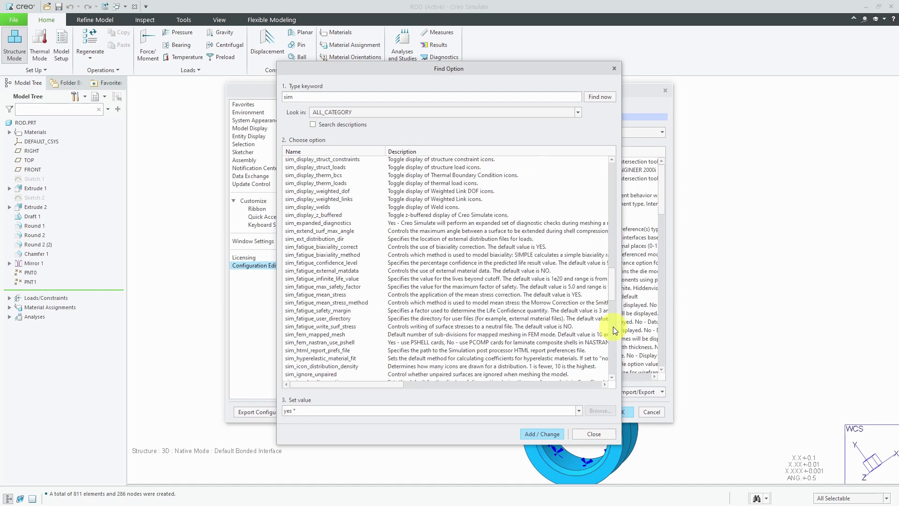
click(613, 361)
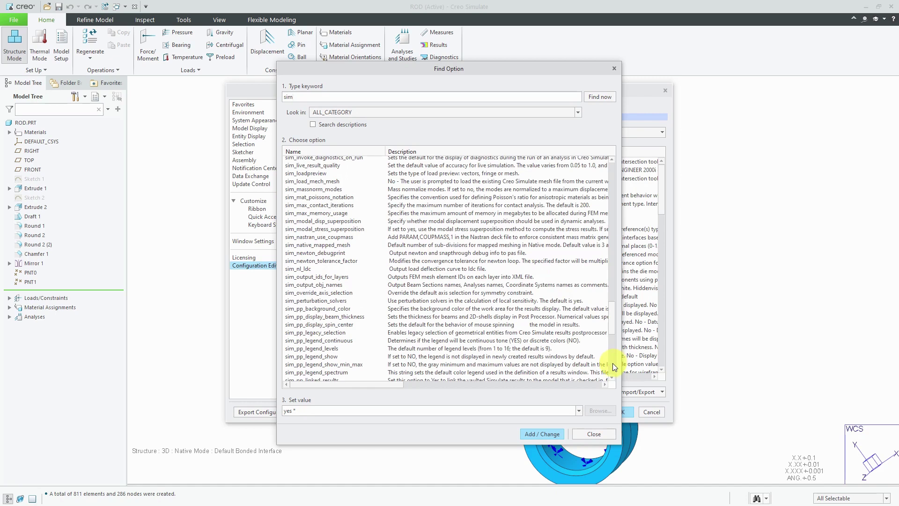
click(613, 370)
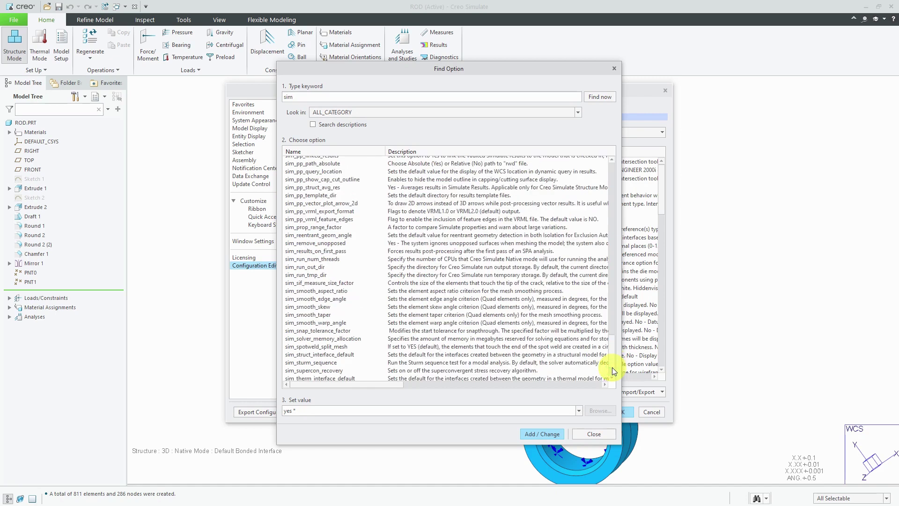
click(330, 340)
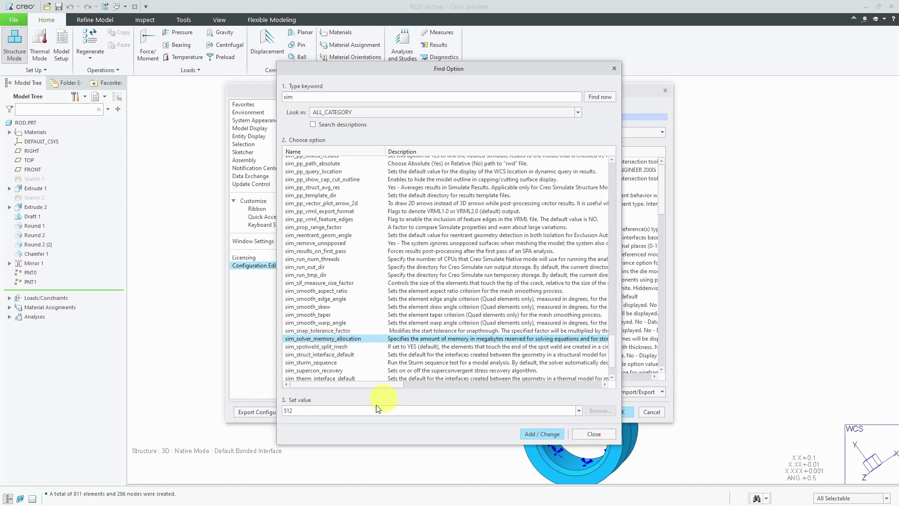
click(350, 412)
double_click(350, 413)
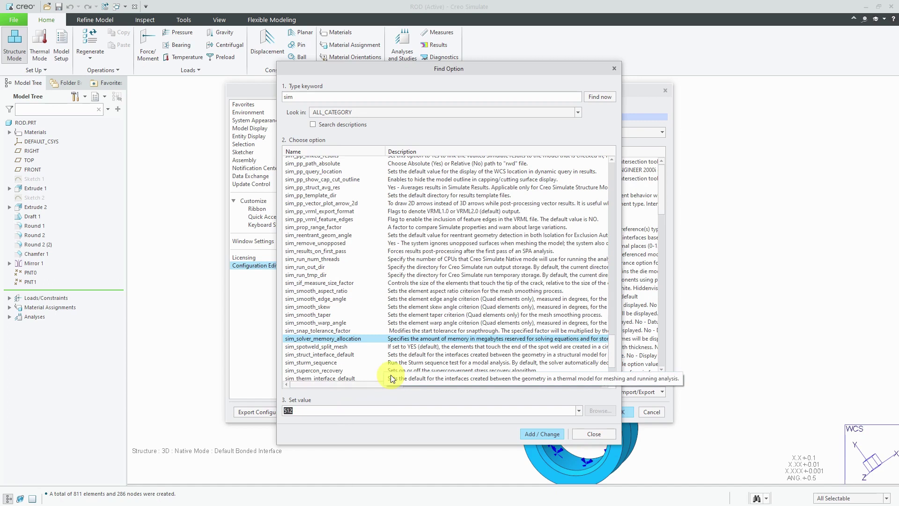
text(8192)
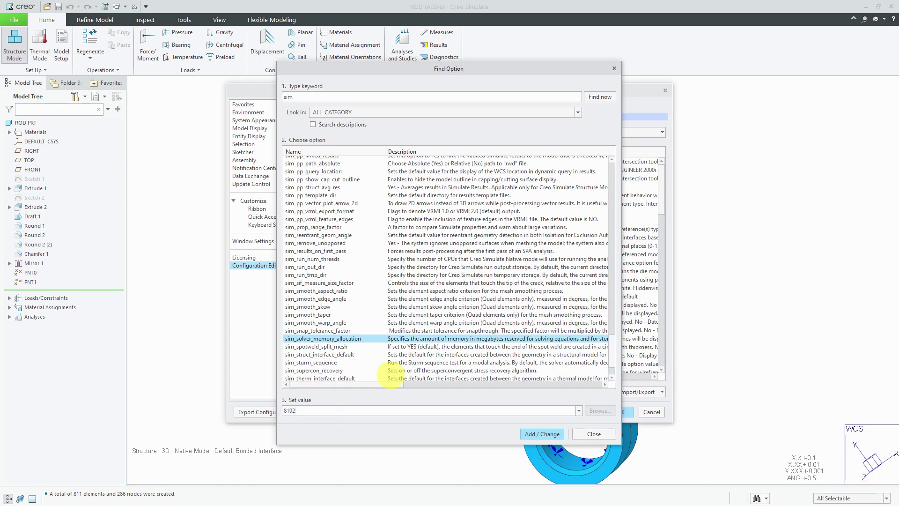
click(536, 436)
Export the configuration options to config.pro in C:\Creo and close Options.
click(590, 434)
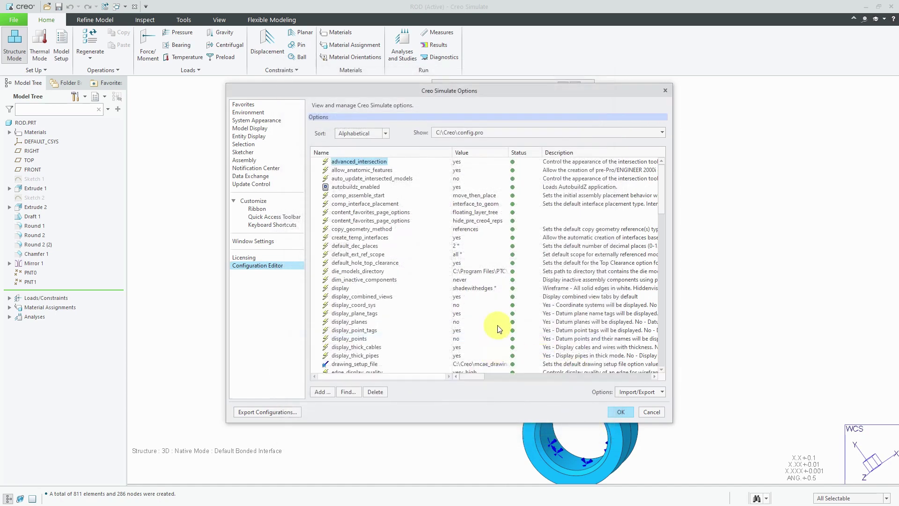
scroll(651, 229, down, 3)
drag(661, 197, 658, 330)
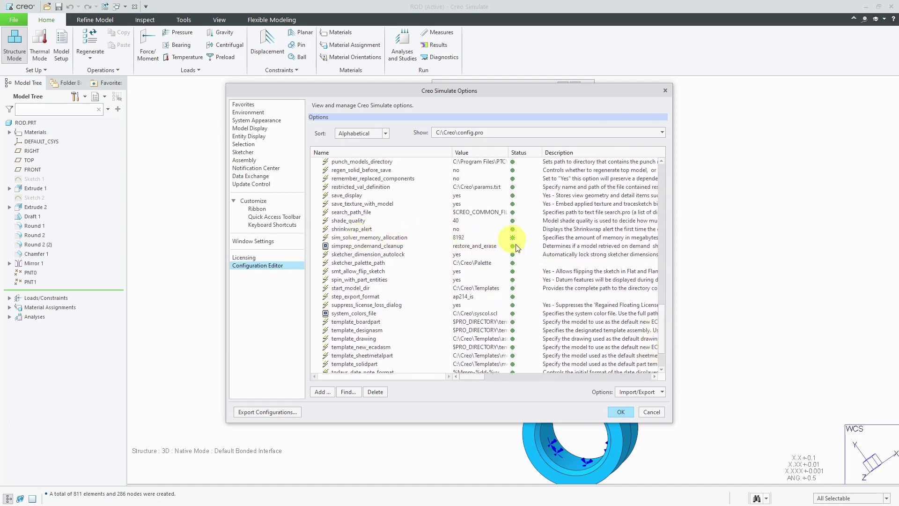
click(656, 393)
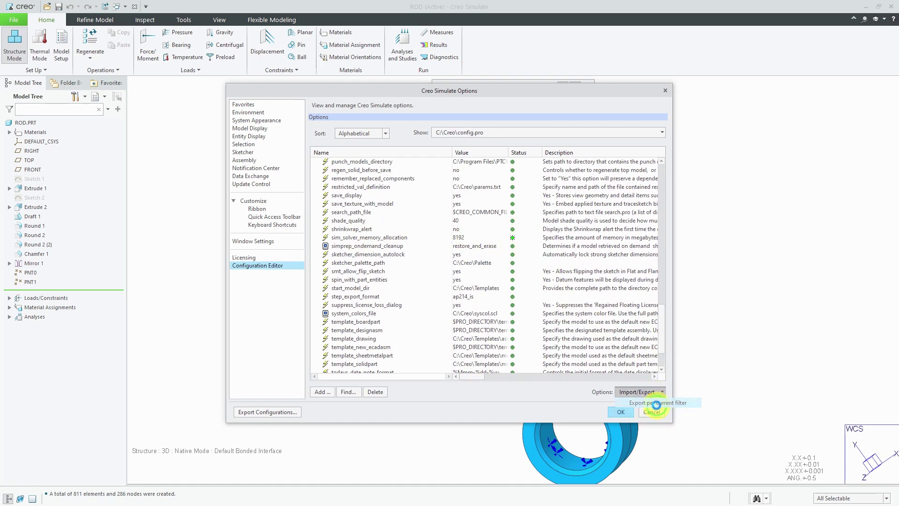
click(657, 404)
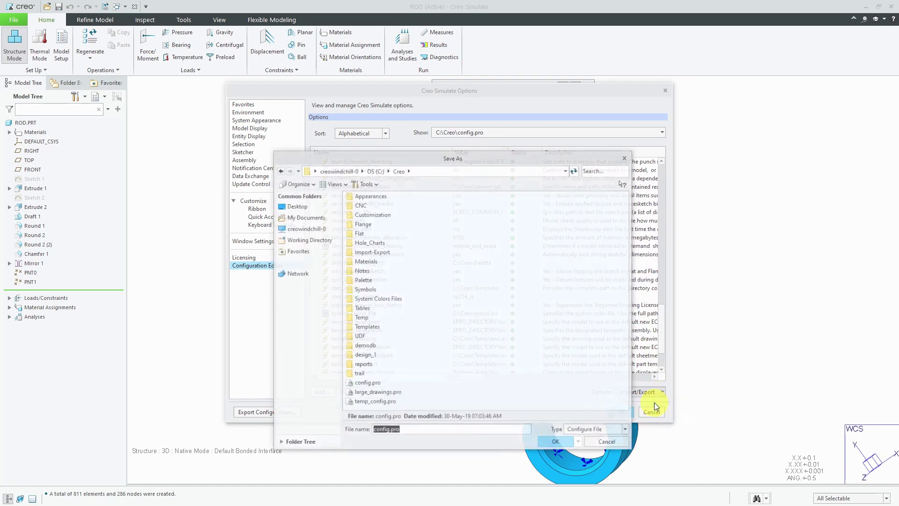
click(561, 443)
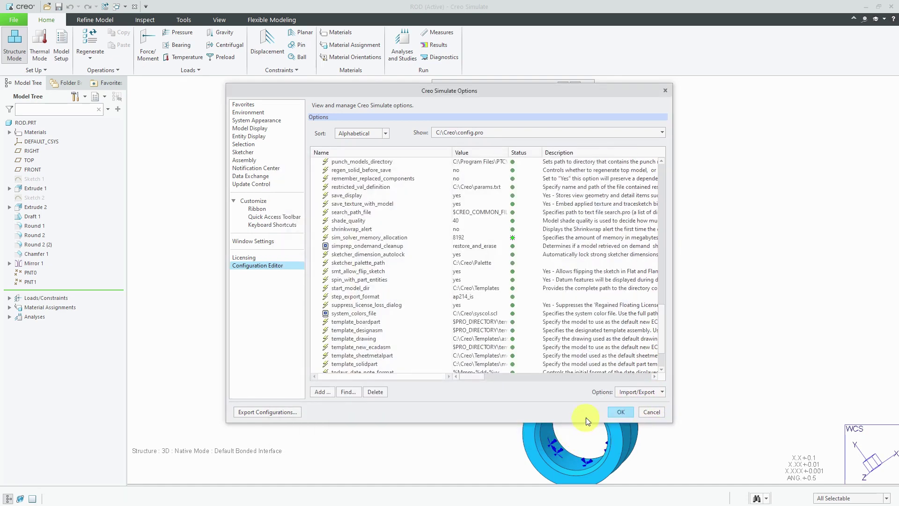
click(622, 412)
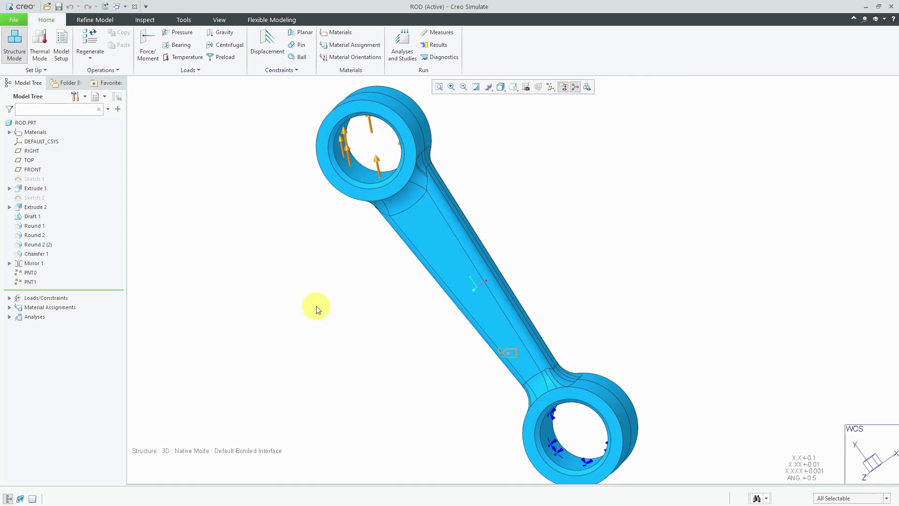